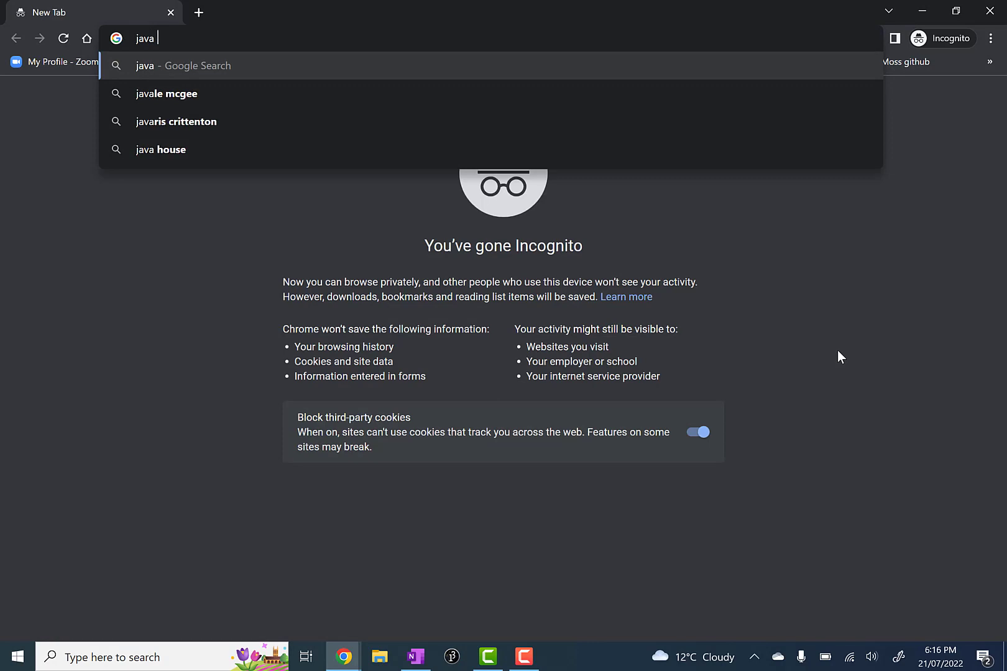
- Search the web for java se and open the Java 18 section of Oracle's Java Downloads page
key(Return)
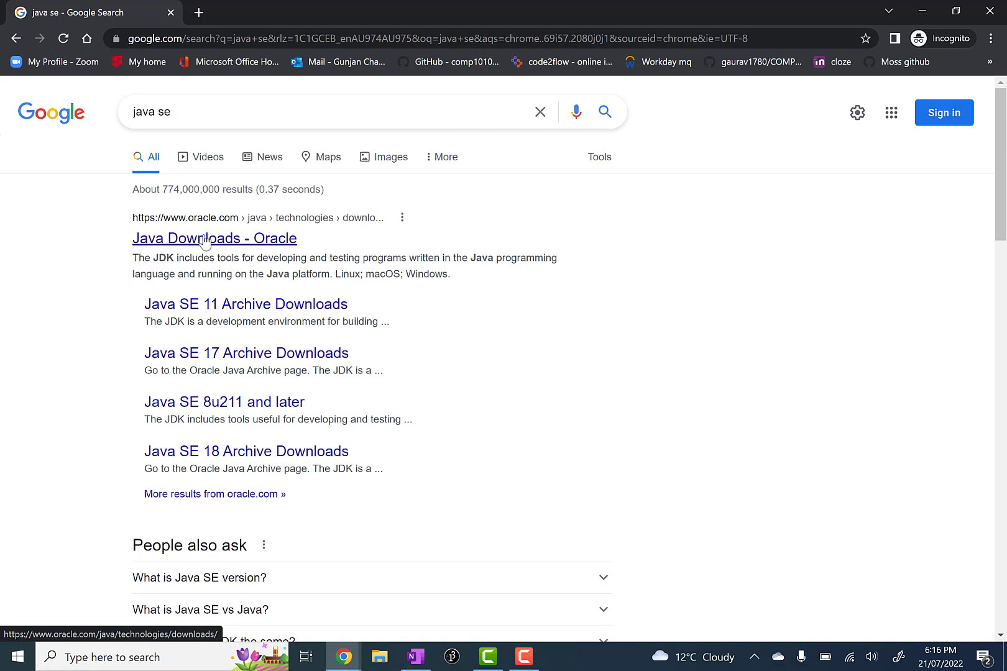
click(206, 240)
scroll(251, 427, down, 3)
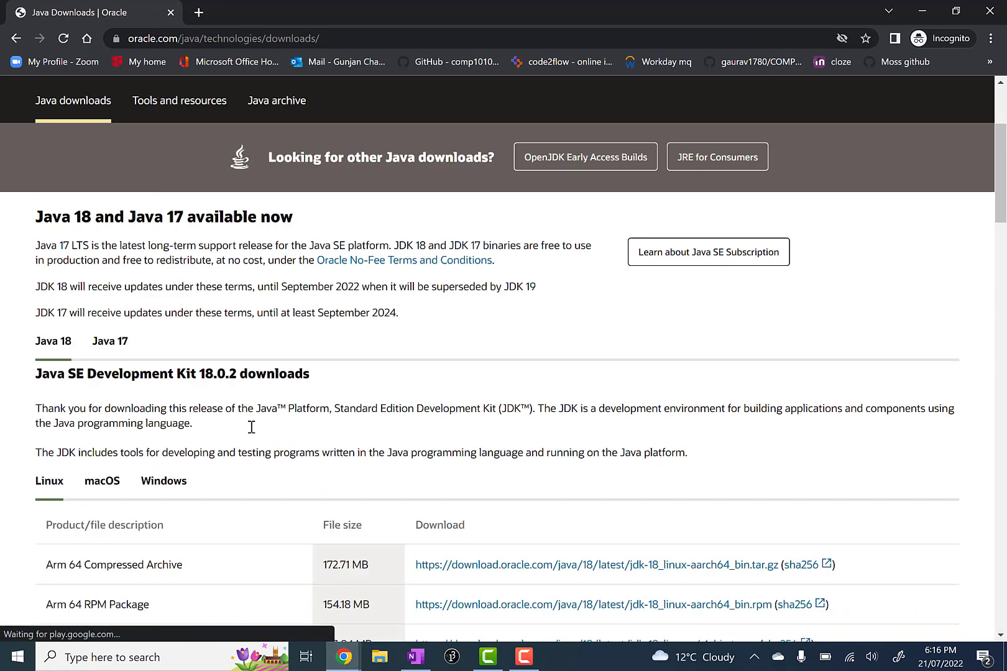
scroll(251, 427, down, 2)
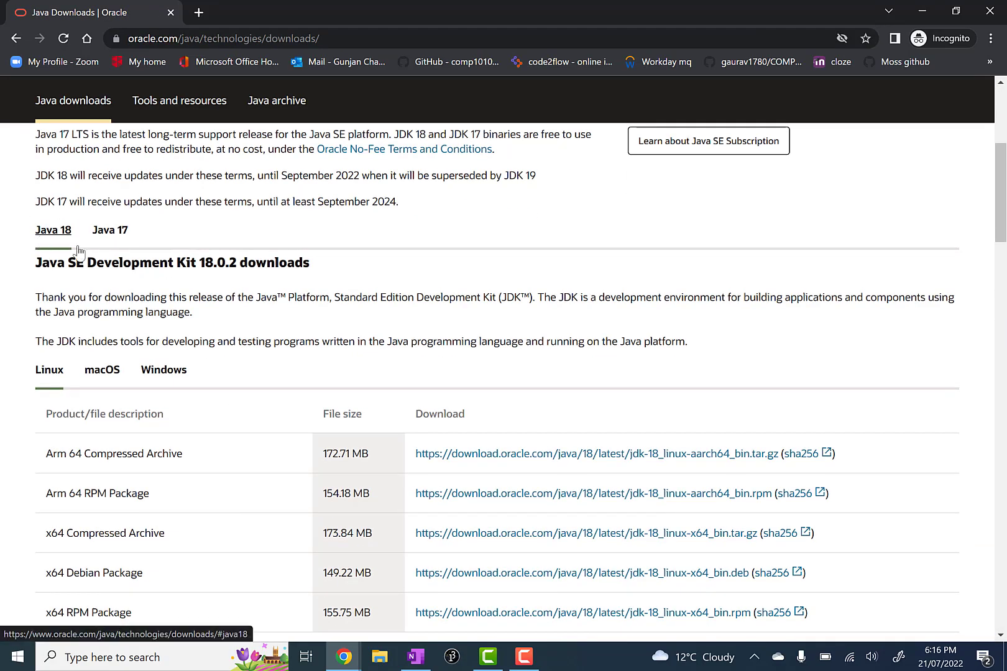
scroll(227, 355, down, 1)
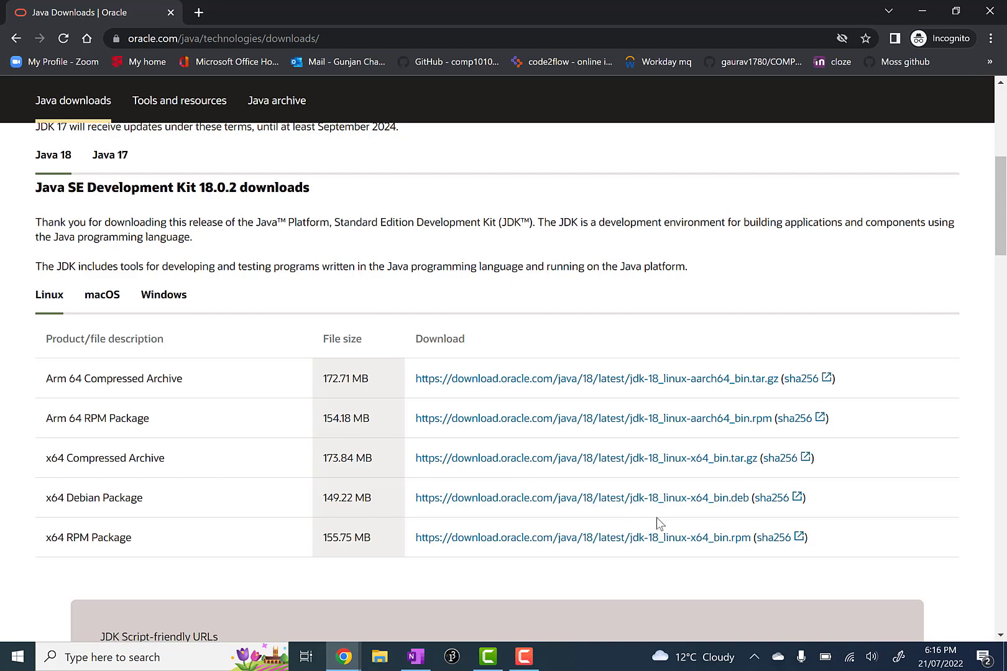
- Download the Windows x64 Installer for Java SE Development Kit 18.0.2
click(164, 306)
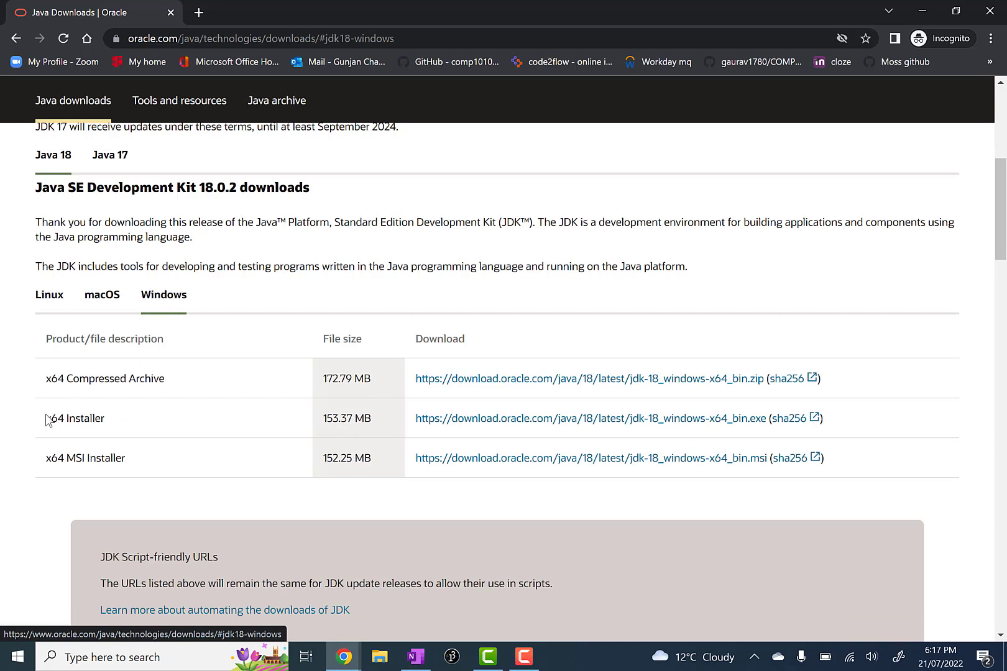
drag(46, 418, 122, 427)
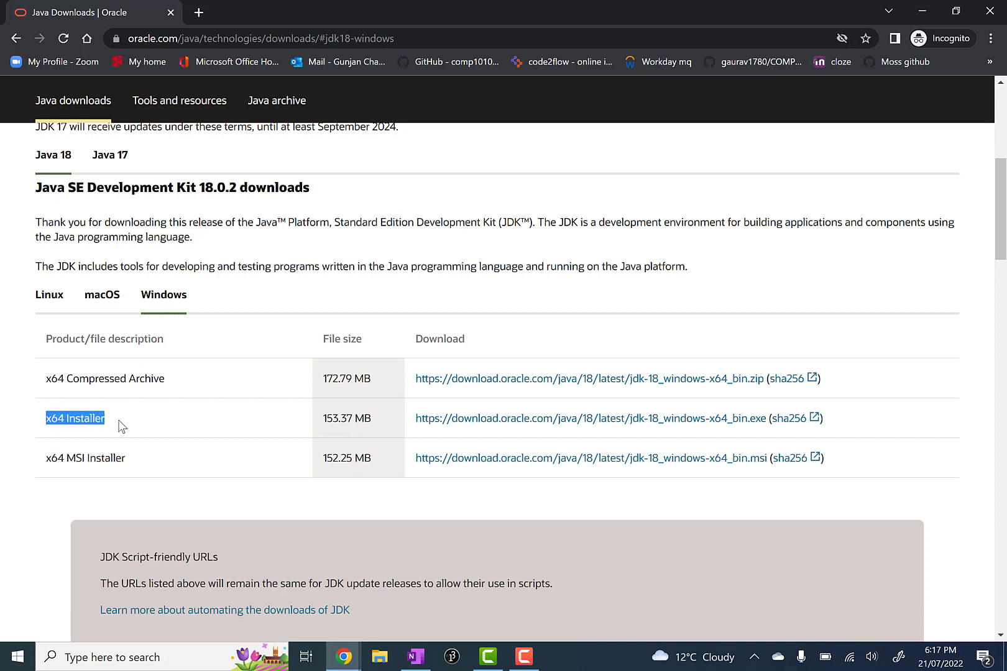
click(91, 415)
click(579, 420)
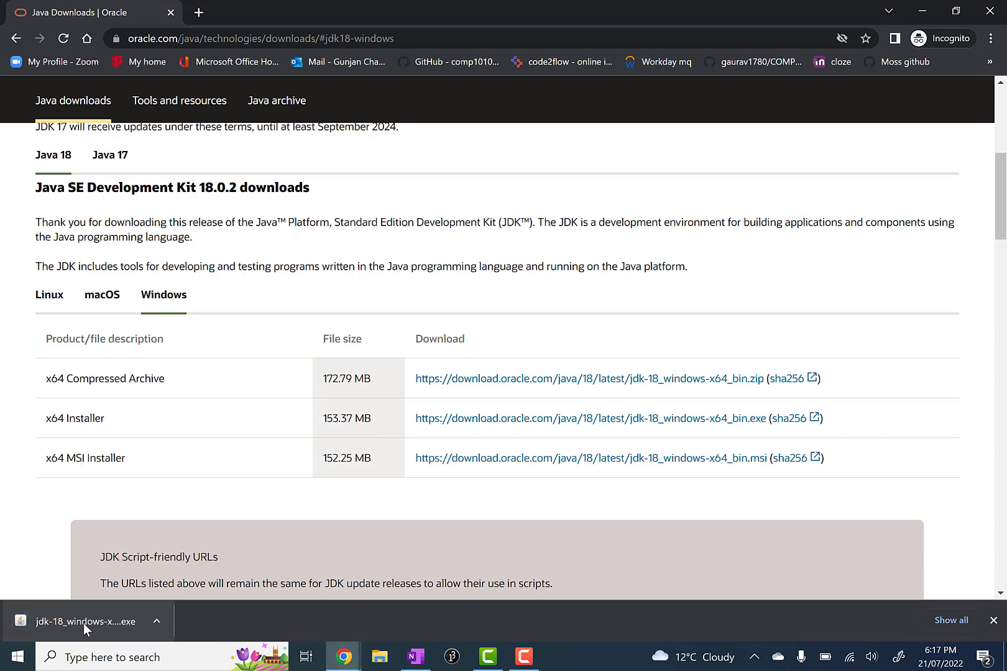
- Run the downloaded JDK installer and install Java SE Development Kit 18.0.2 into the suggested destination folder
click(83, 623)
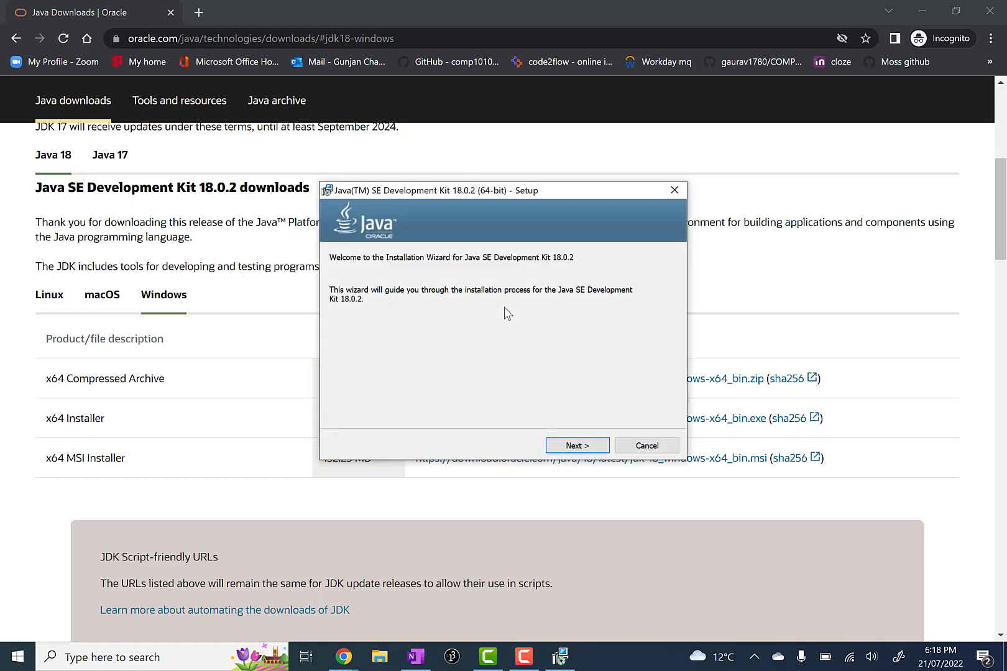
click(577, 446)
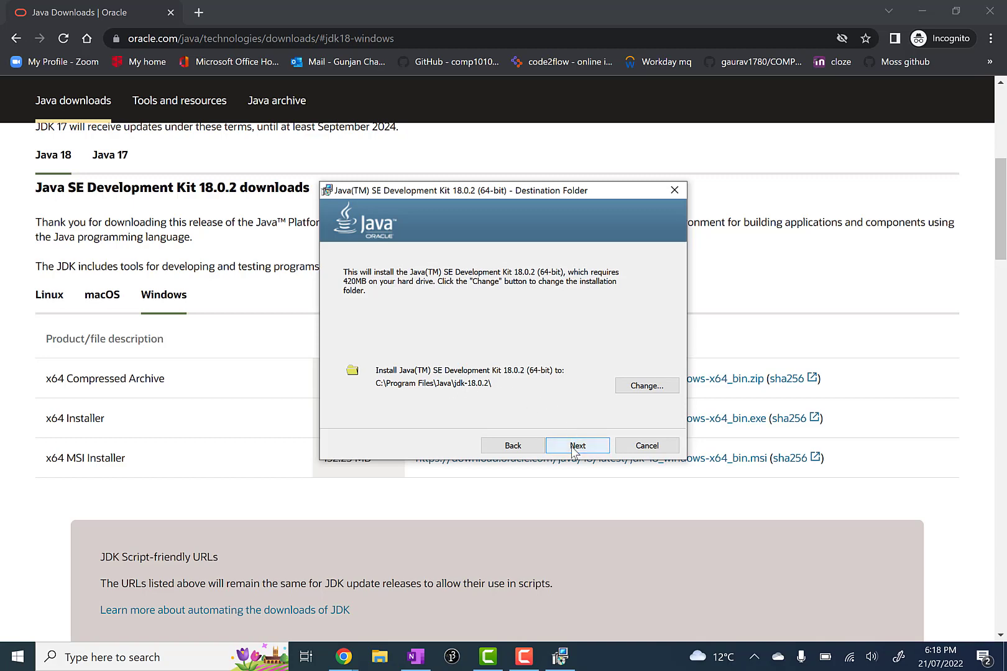
click(573, 446)
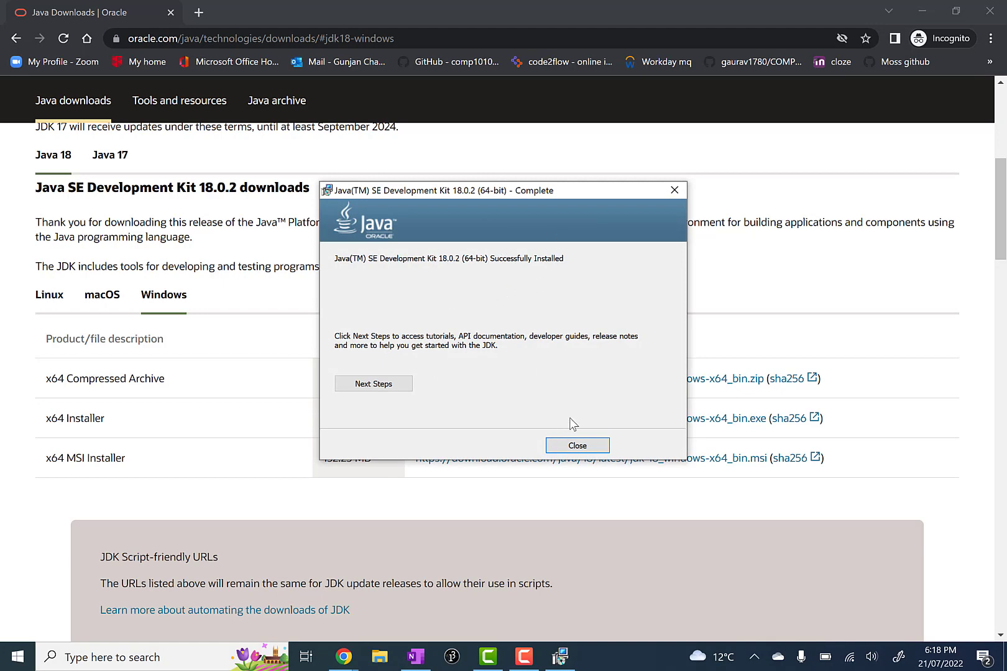
click(563, 446)
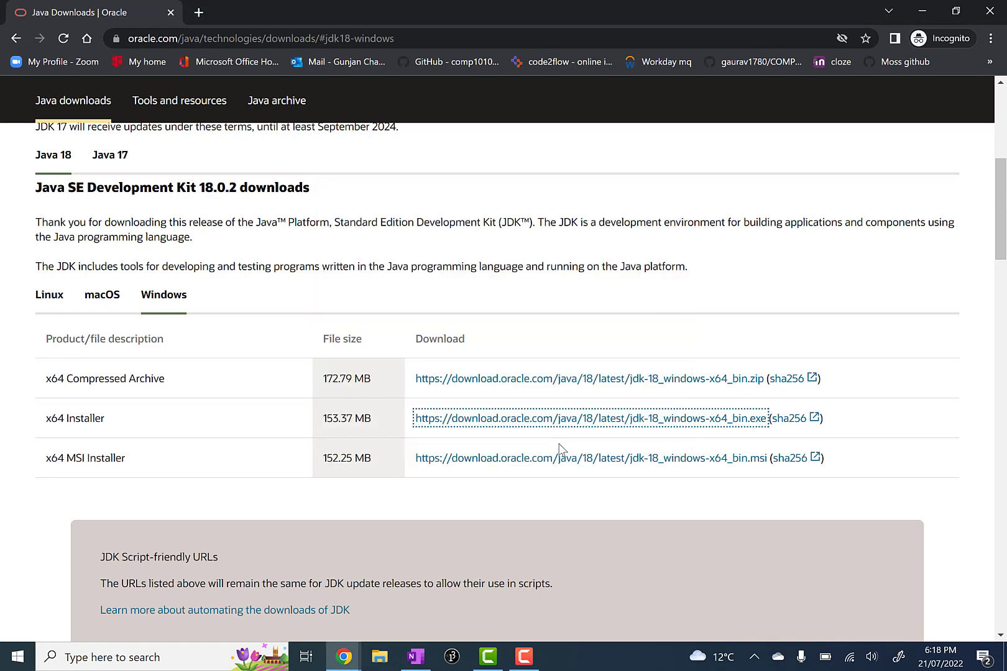
- Search the web for "eclipse ide for java developers" and open the Eclipse Packages page for that IDE
click(292, 38)
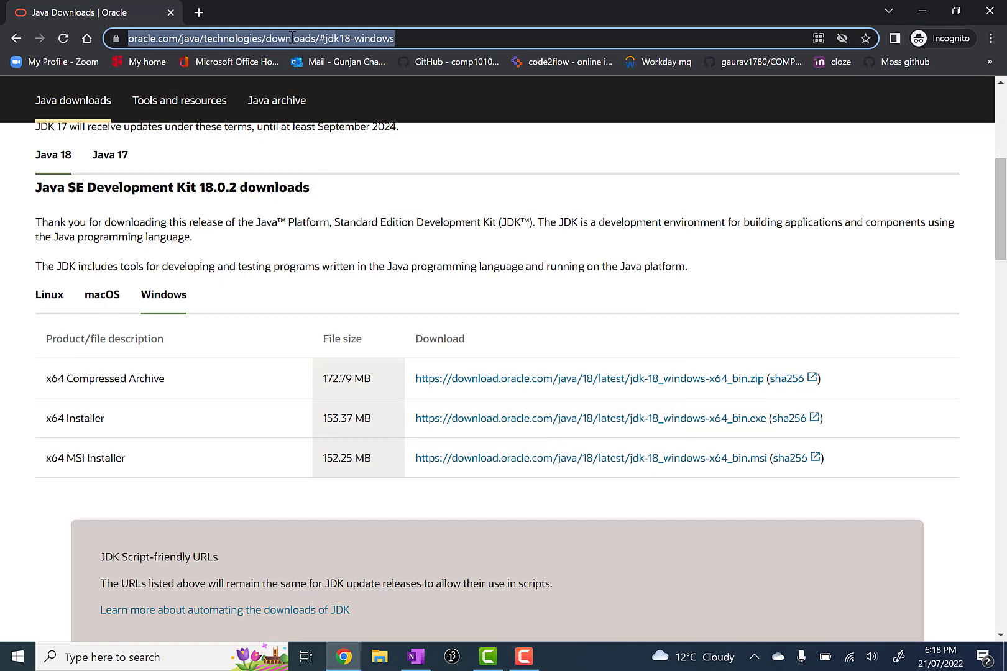
text(eclipse )
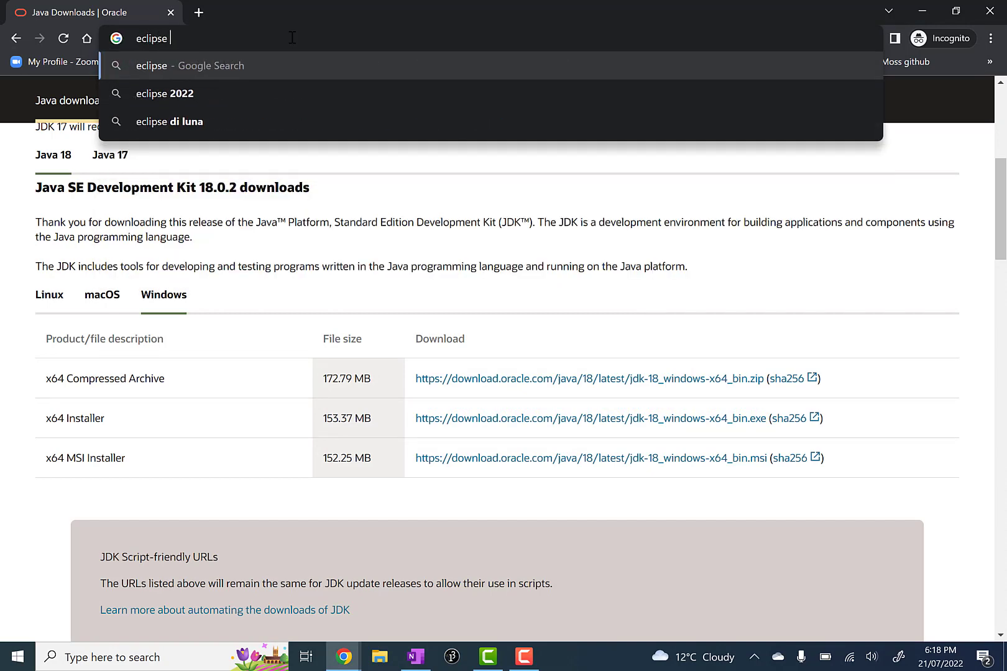
text(ide for )
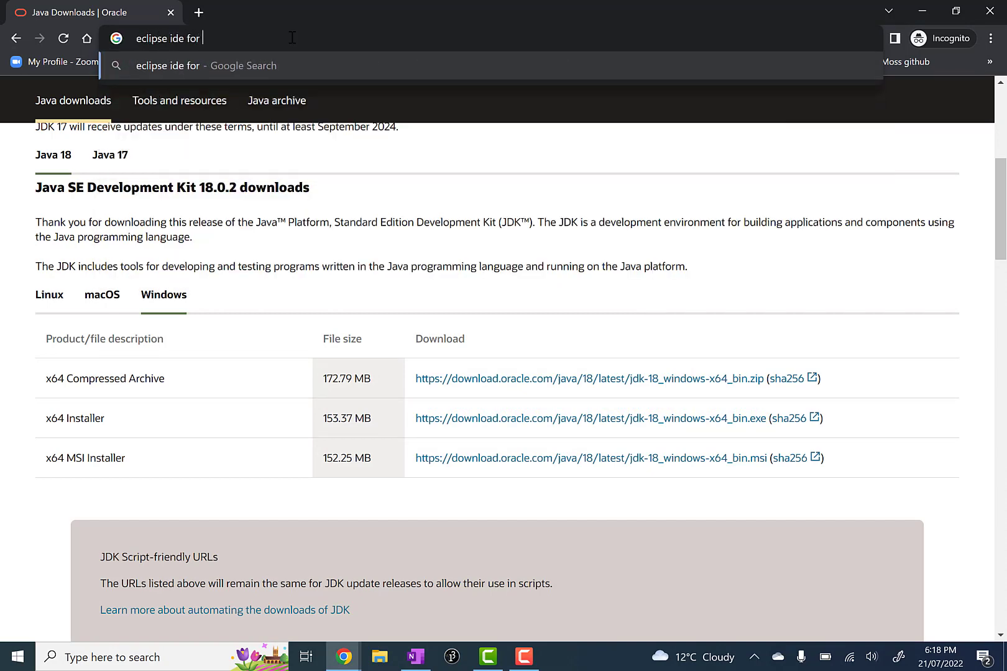
text(java deve)
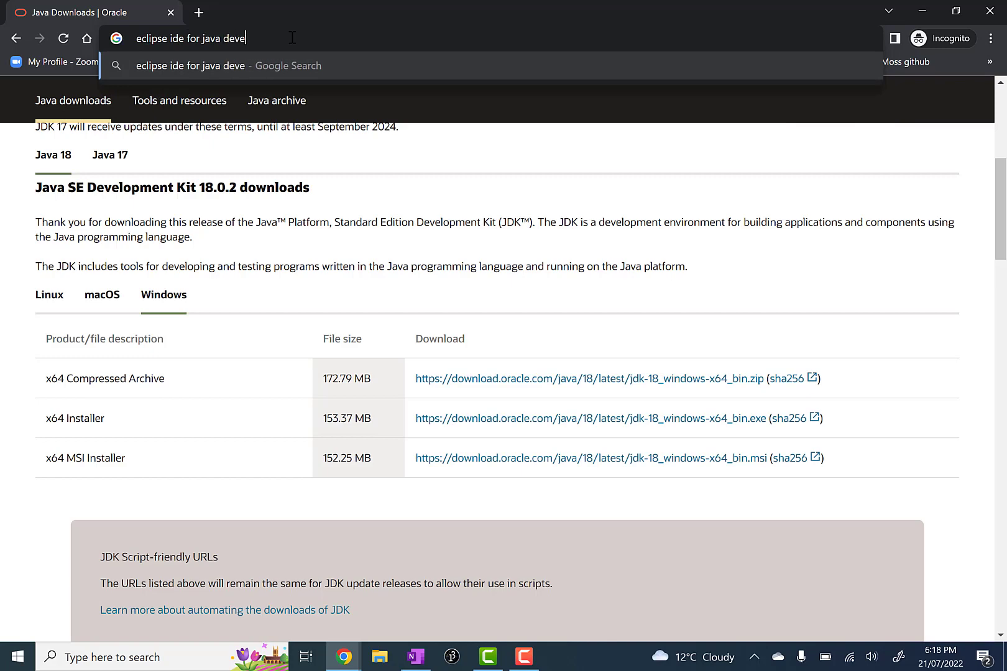
text(lopers)
key(Return)
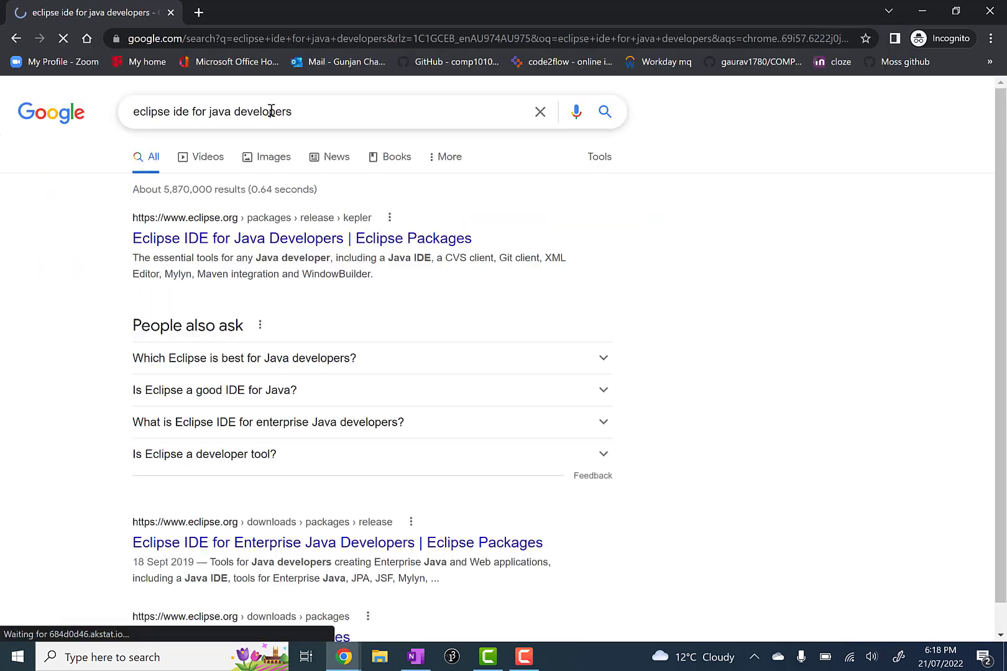
click(255, 243)
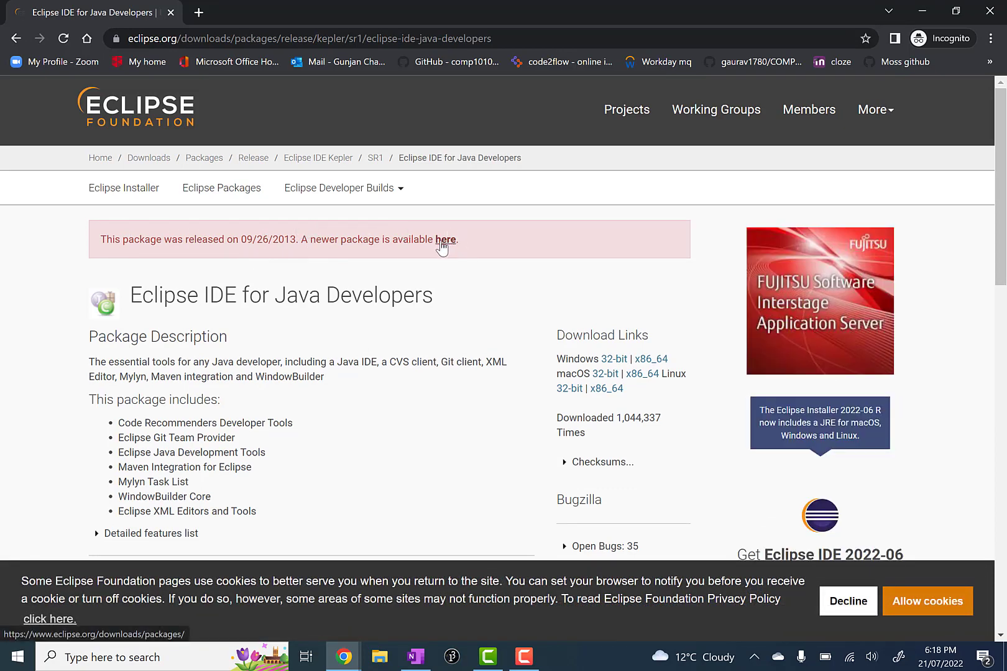
- Go to the newer Eclipse packages and download the Windows x86_64 Eclipse Installer 2022-06 R, allowing the site's cookies
click(443, 243)
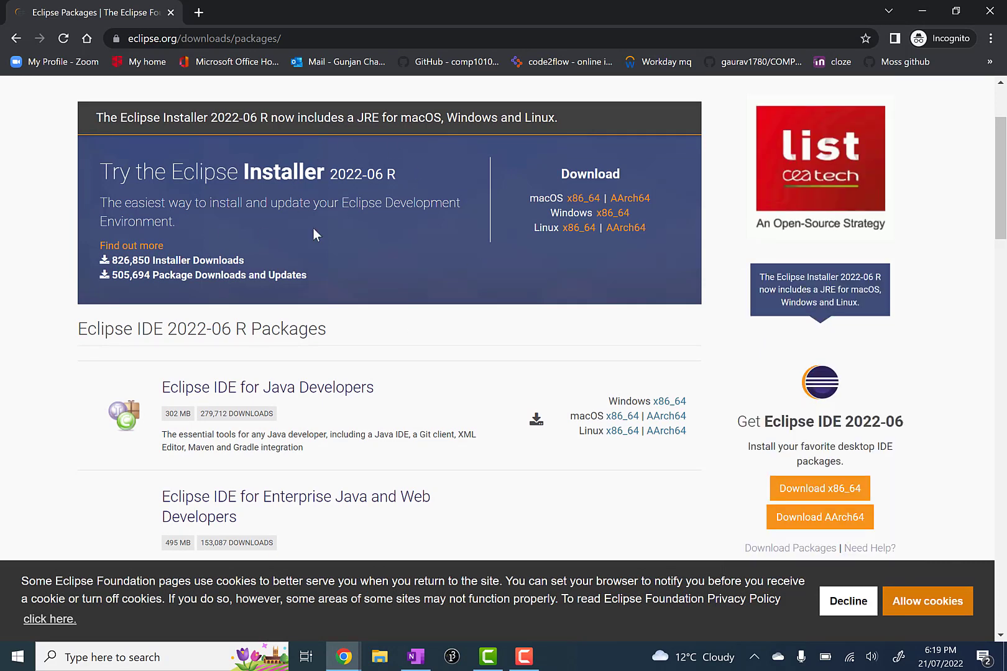
click(621, 216)
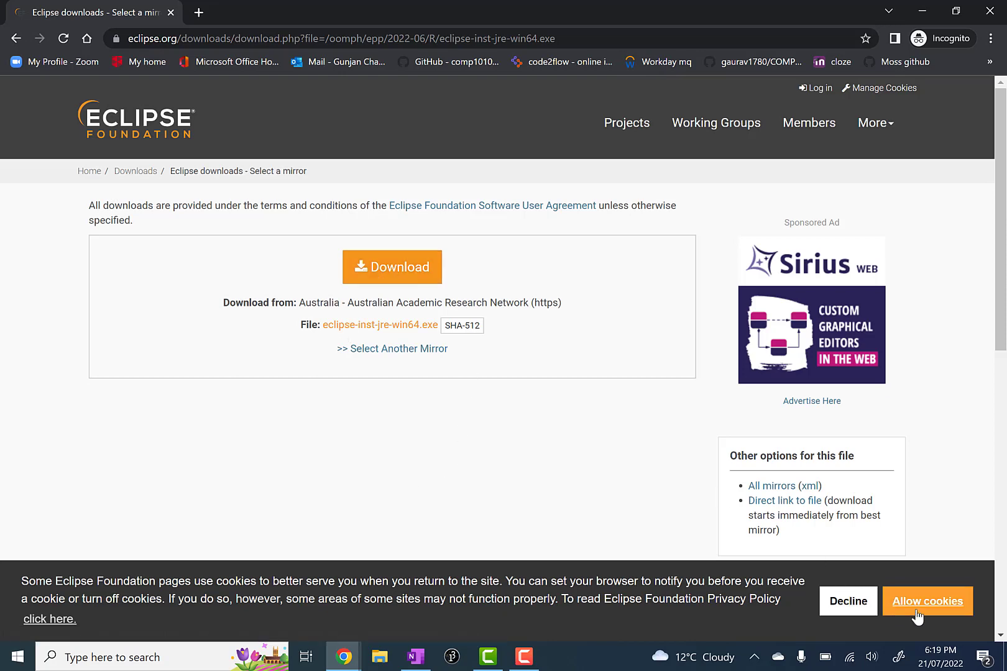
click(896, 603)
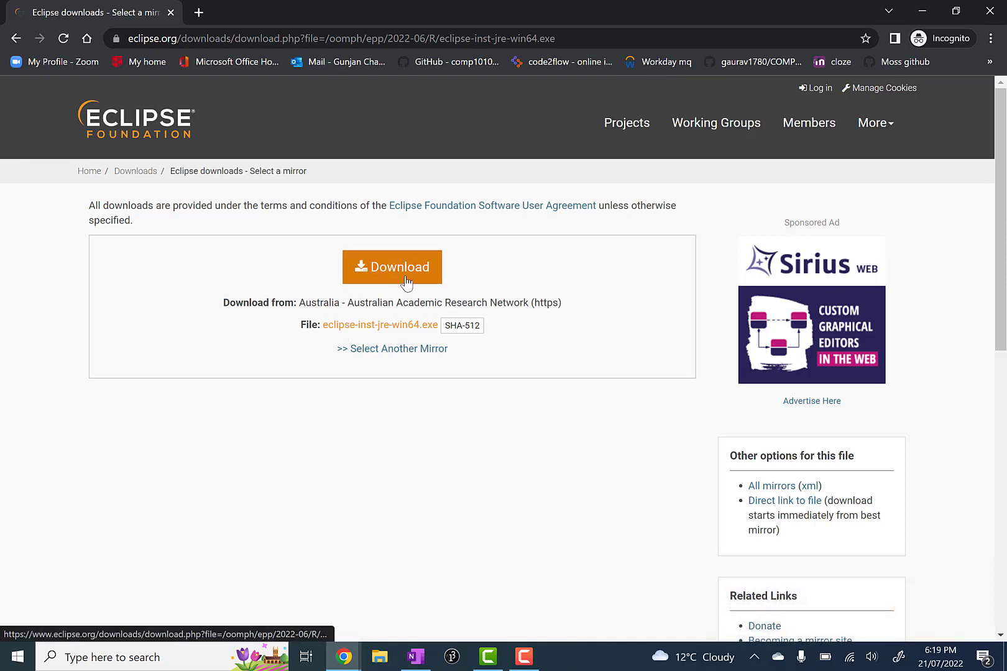
click(407, 283)
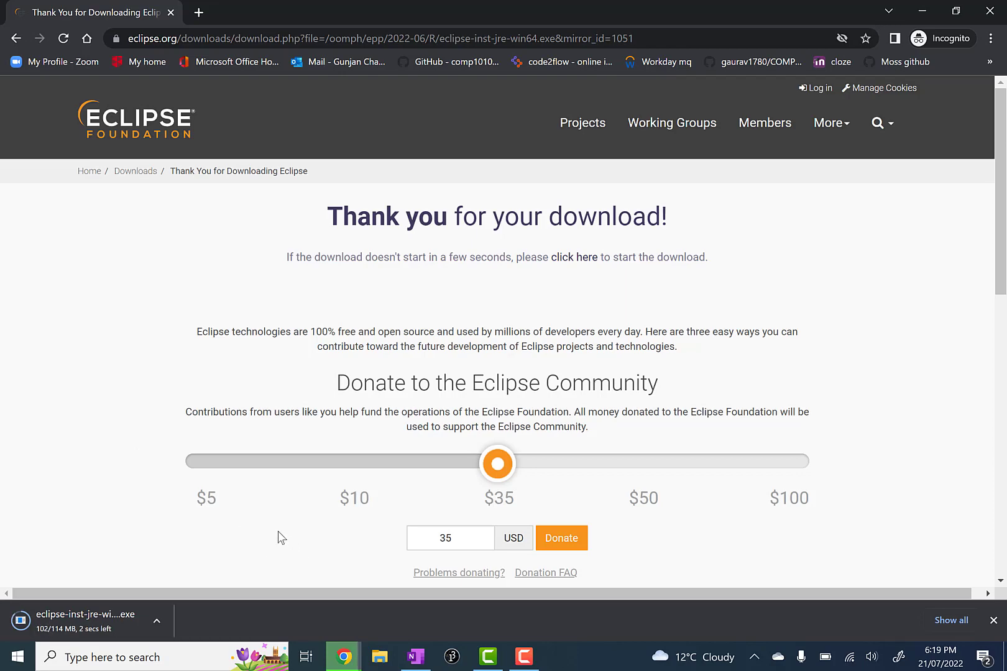
- Run the Eclipse installer and install Eclipse IDE for Java Developers with the suggested settings, accepting the user agreement
click(89, 622)
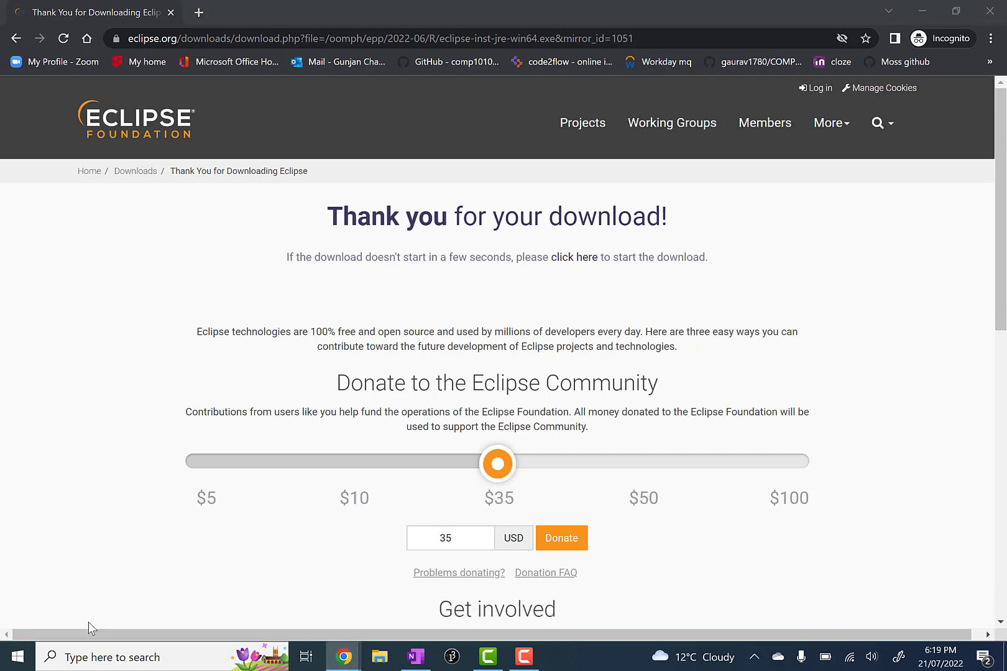
click(270, 386)
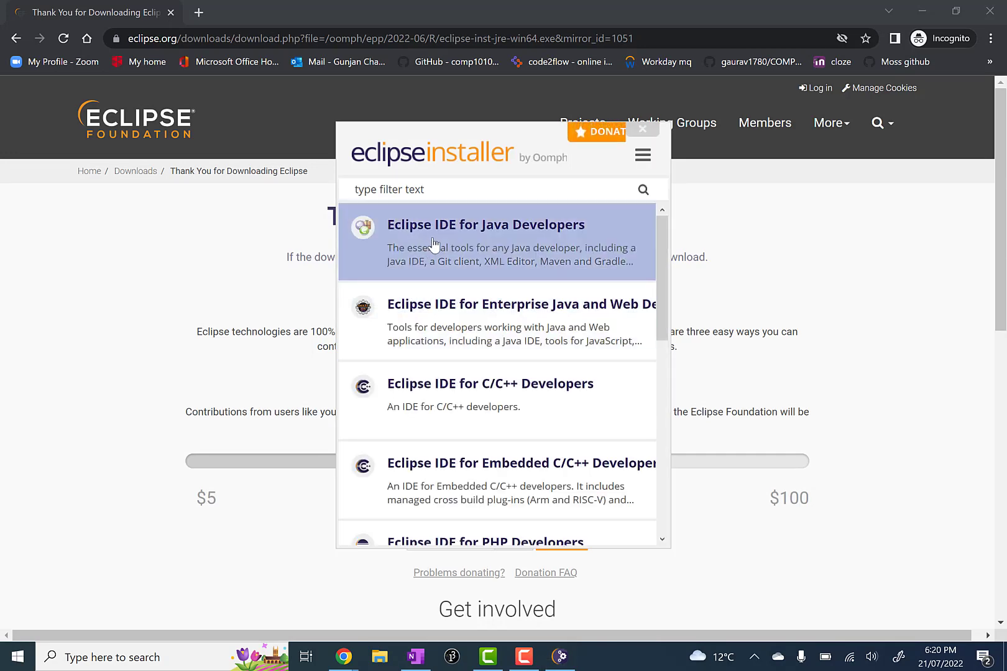
click(434, 244)
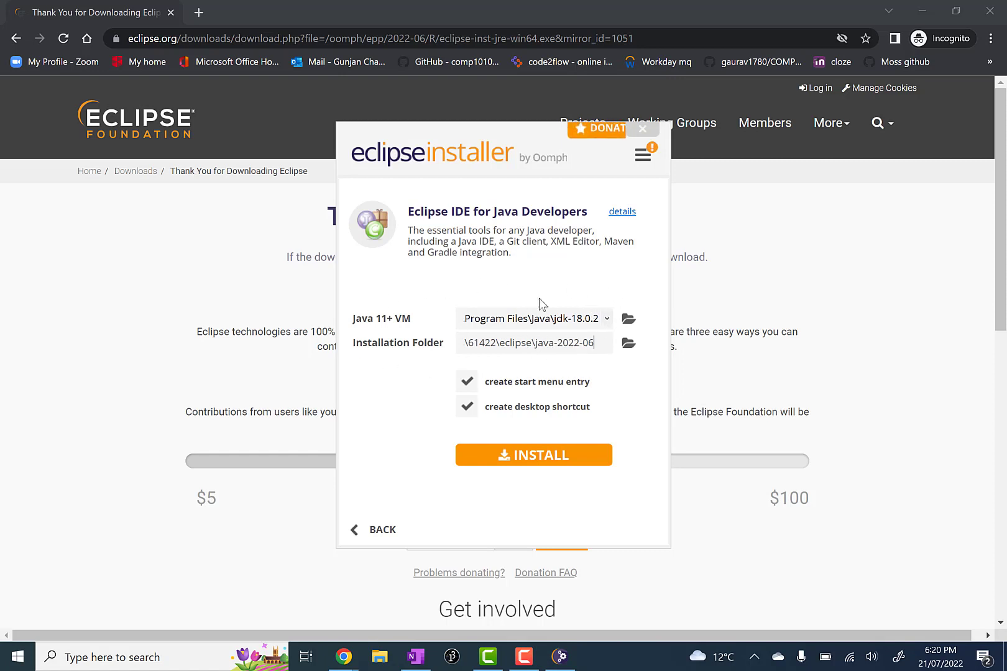
click(539, 456)
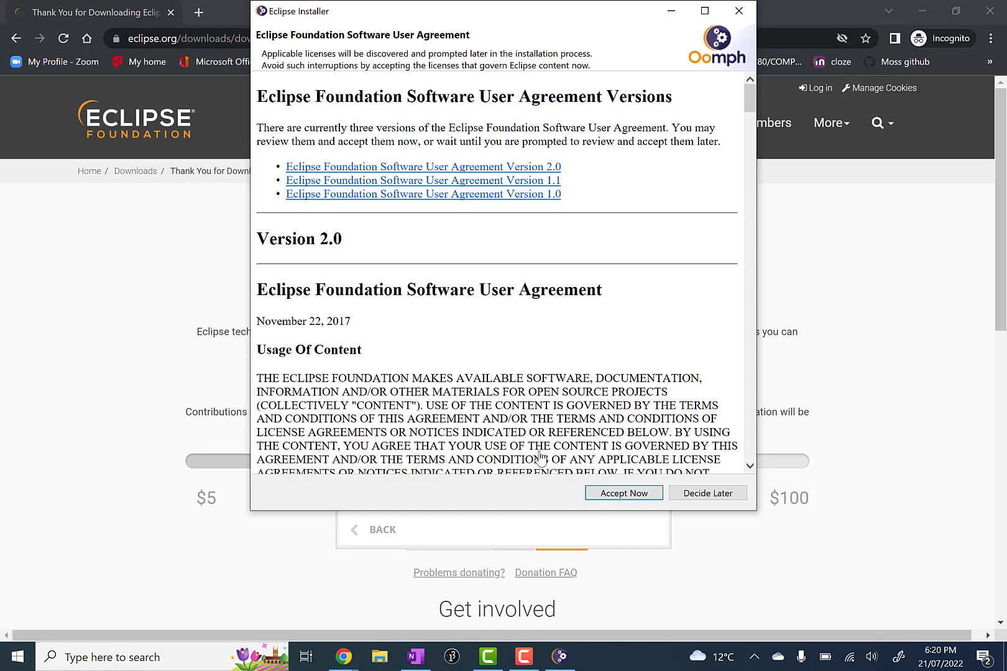
click(624, 493)
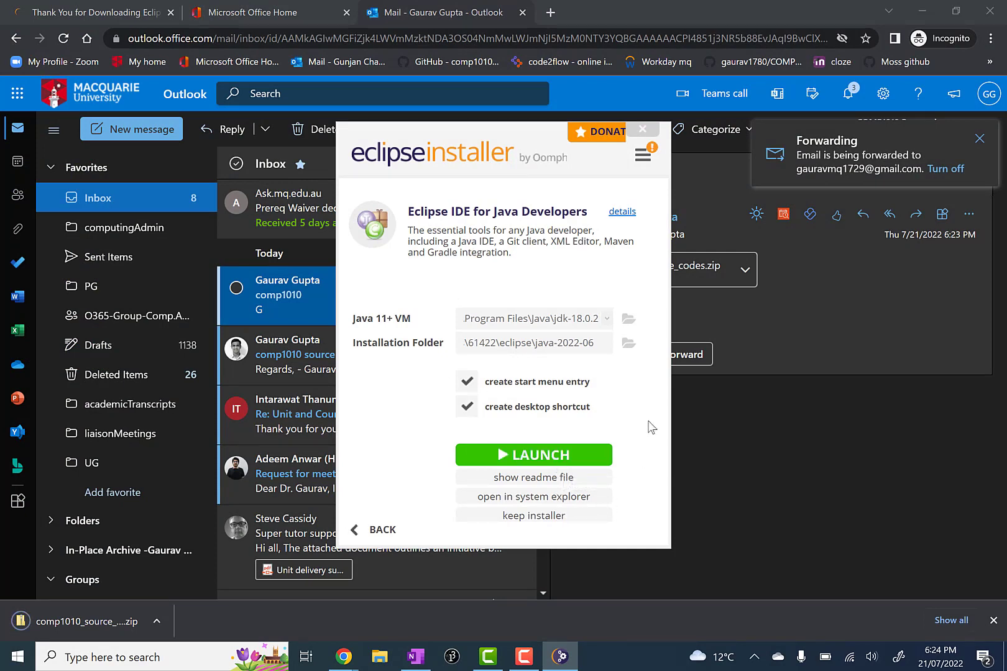
- Launch Eclipse with the suggested eclipse-workspace directory, using it as the default without being asked again
click(535, 461)
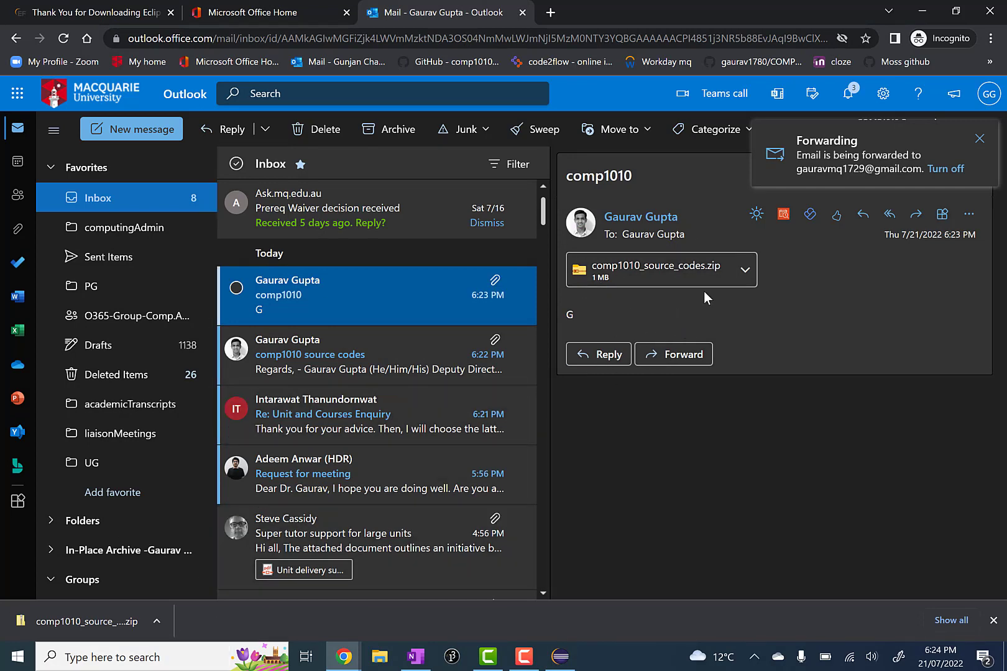
click(562, 658)
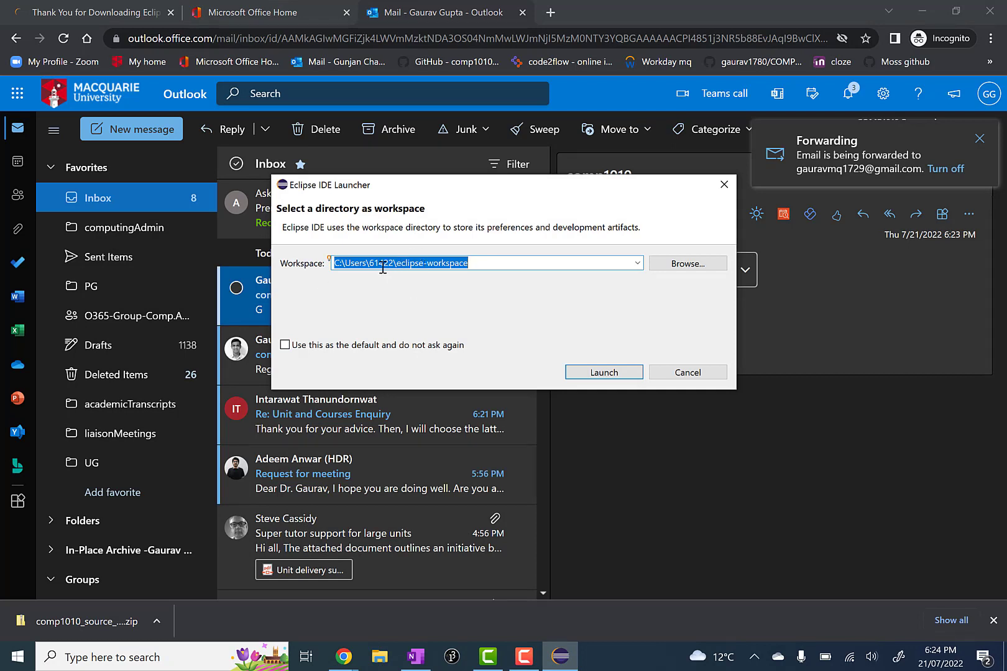
click(362, 348)
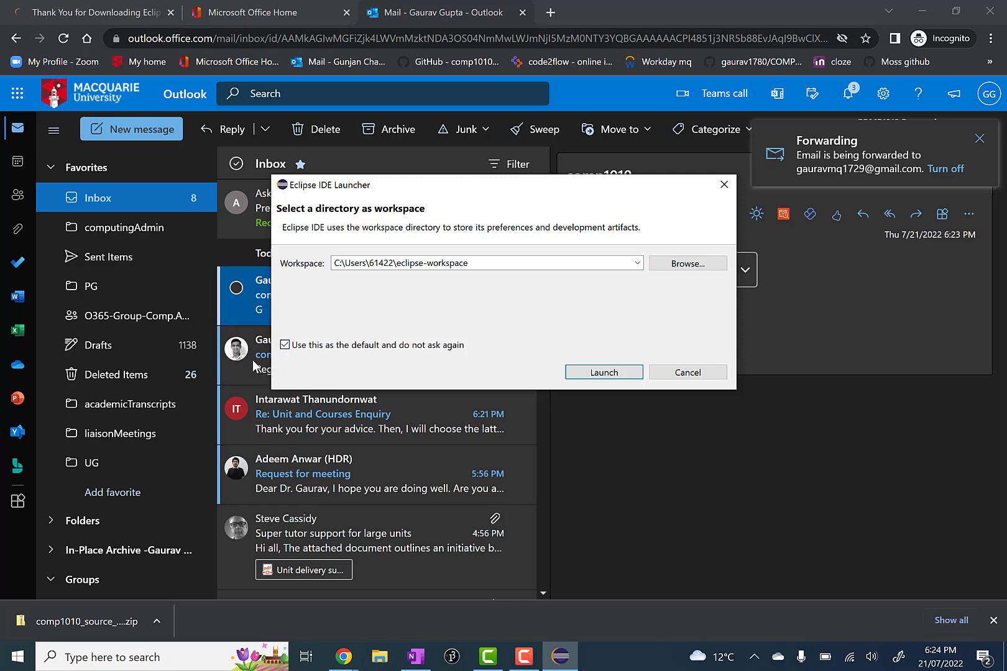
click(598, 371)
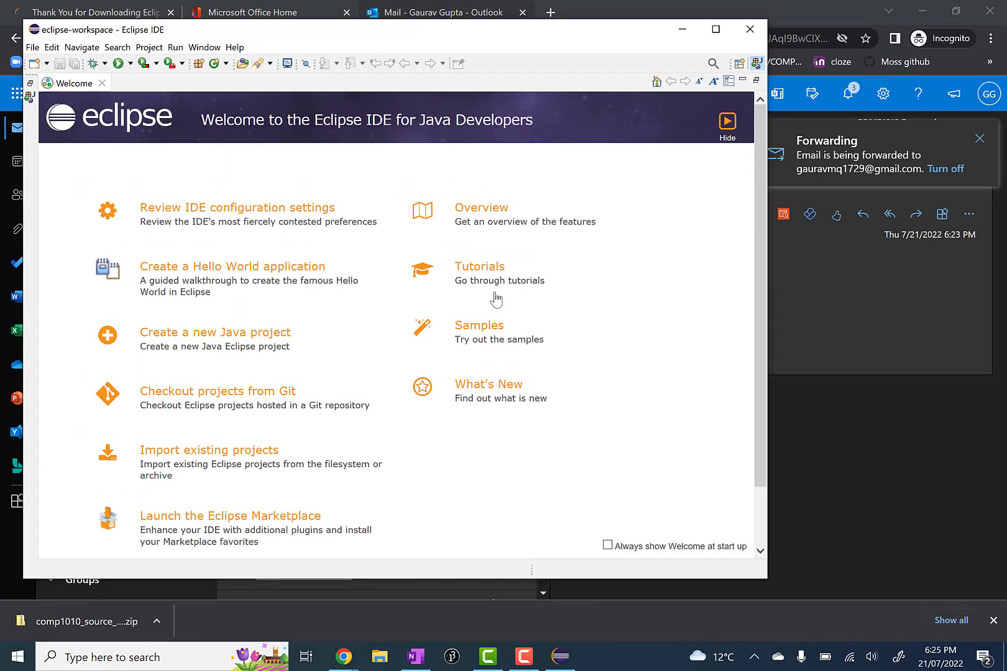
- Hide the Eclipse Welcome page and maximize the IDE window, closing the donation page in the browser
click(726, 123)
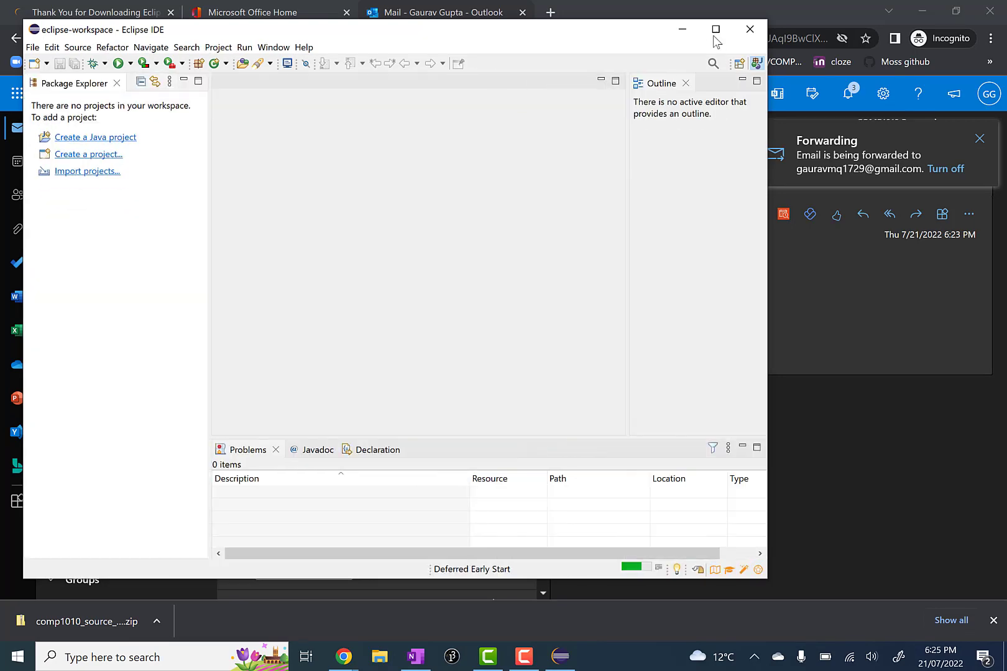
click(715, 31)
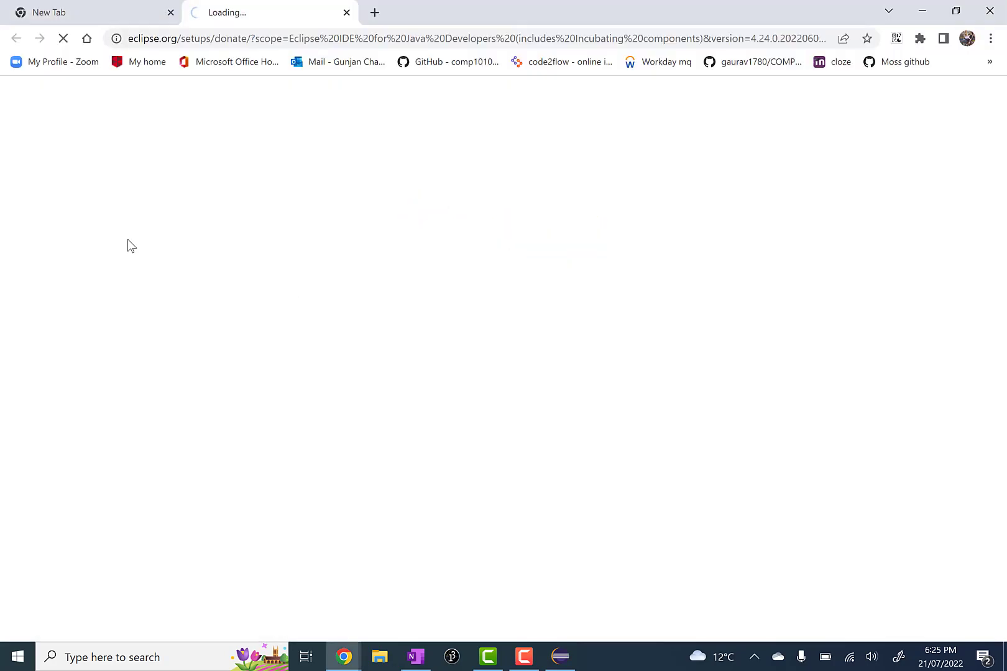
click(347, 13)
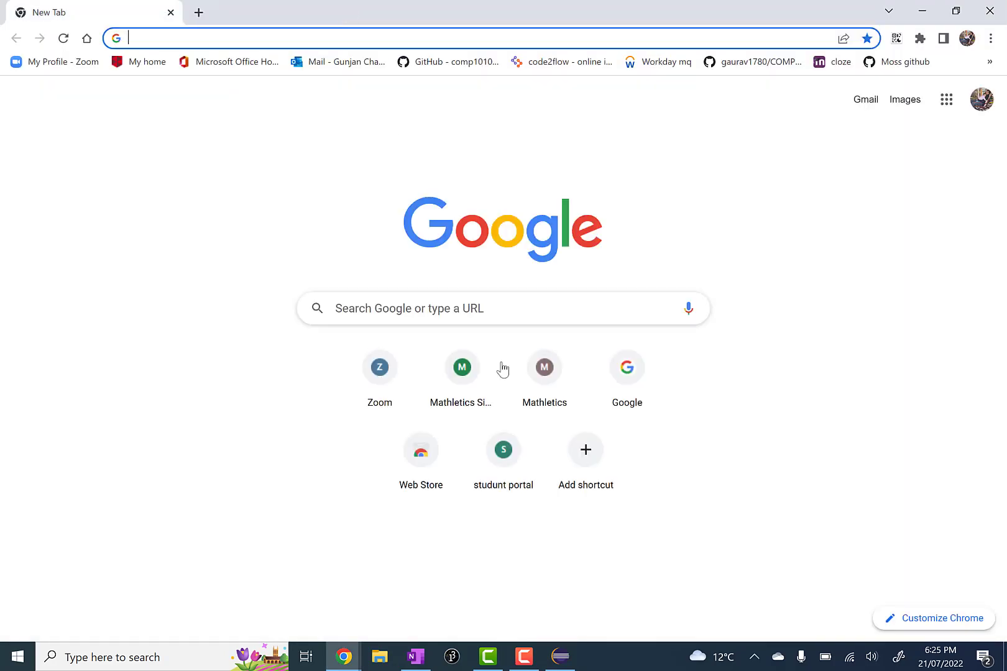
click(560, 657)
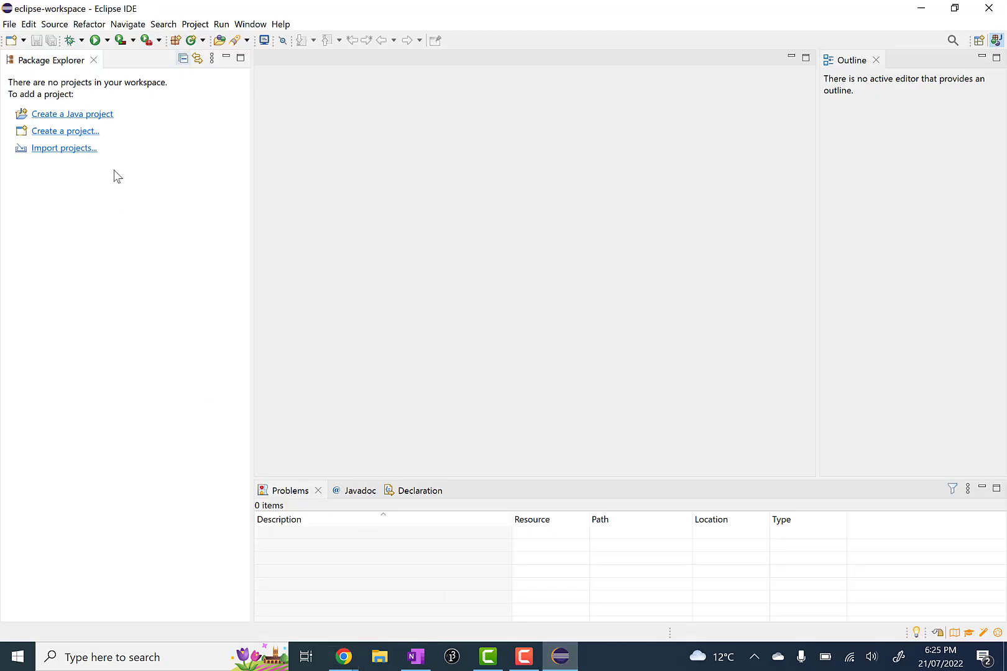
- Import the existing project comp1010_s2_2022_codes into the workspace from the archive file comp1010_source_codes.zip in Downloads
click(55, 152)
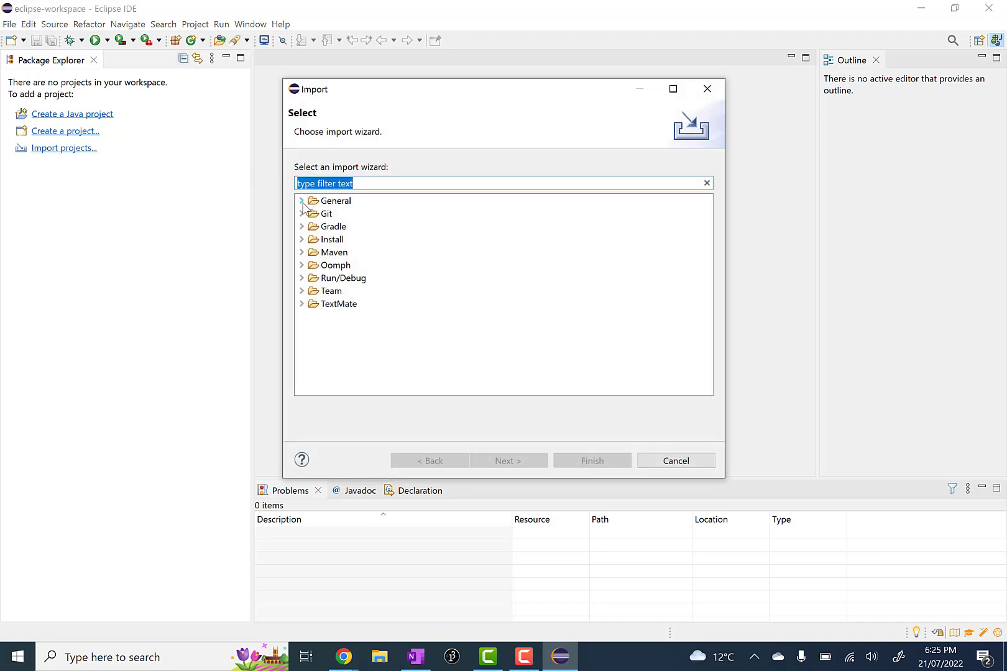
click(302, 201)
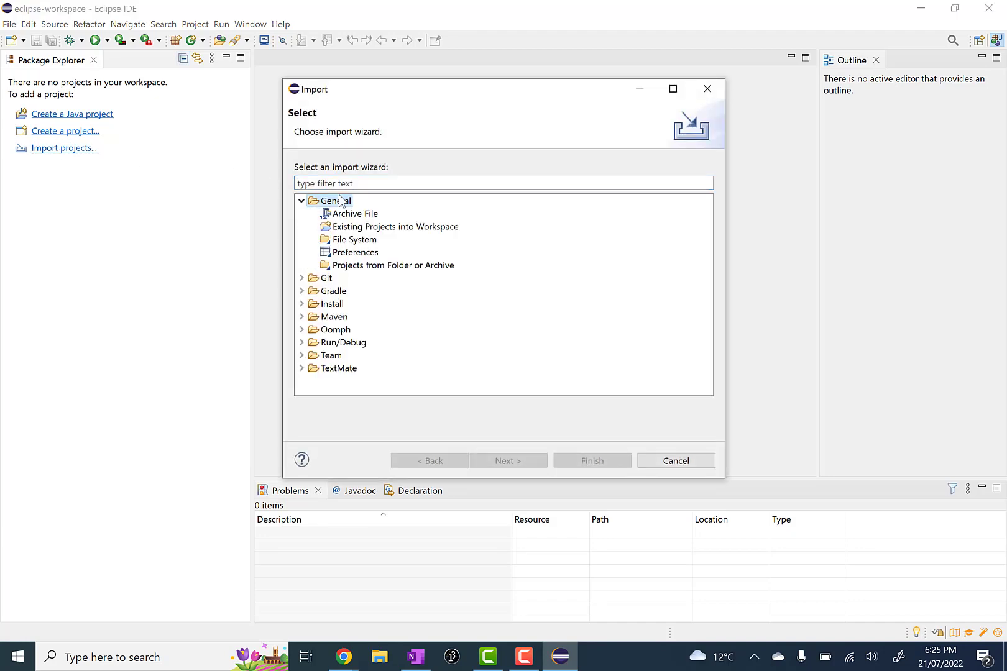
click(404, 231)
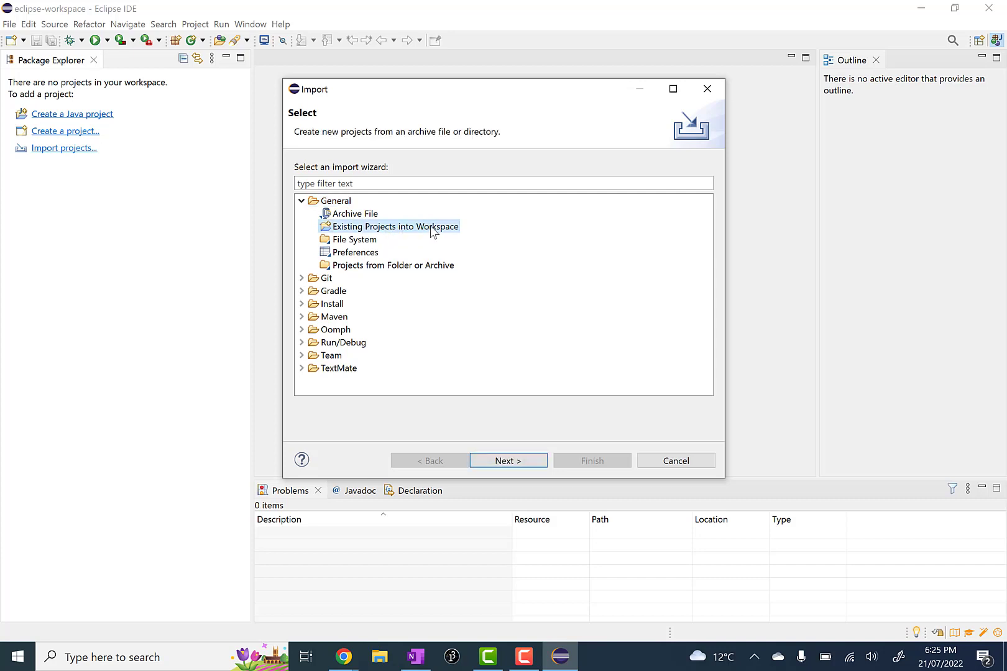
click(508, 461)
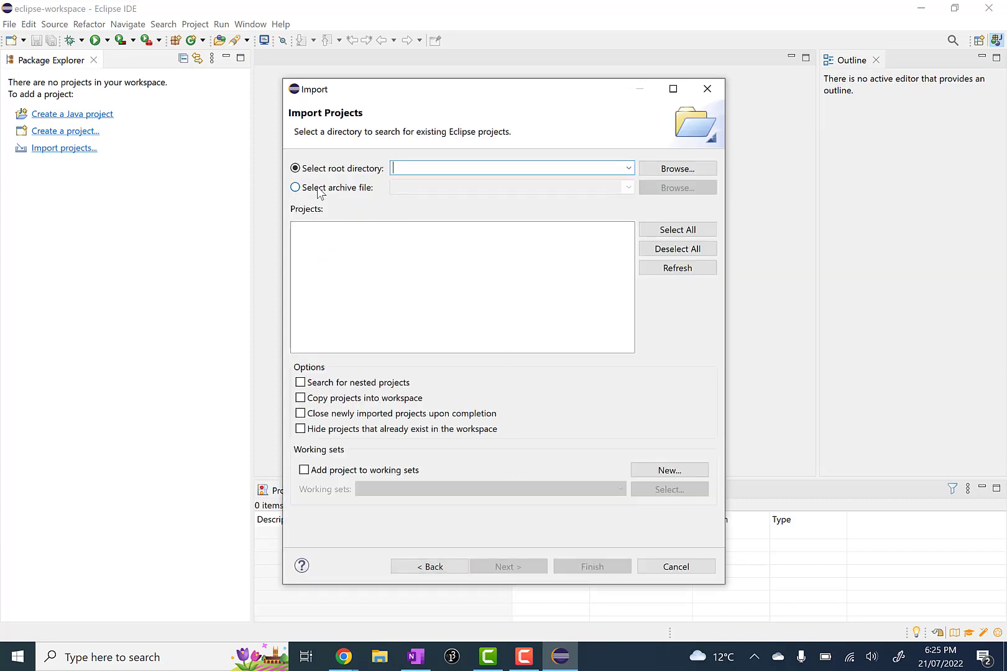
click(319, 189)
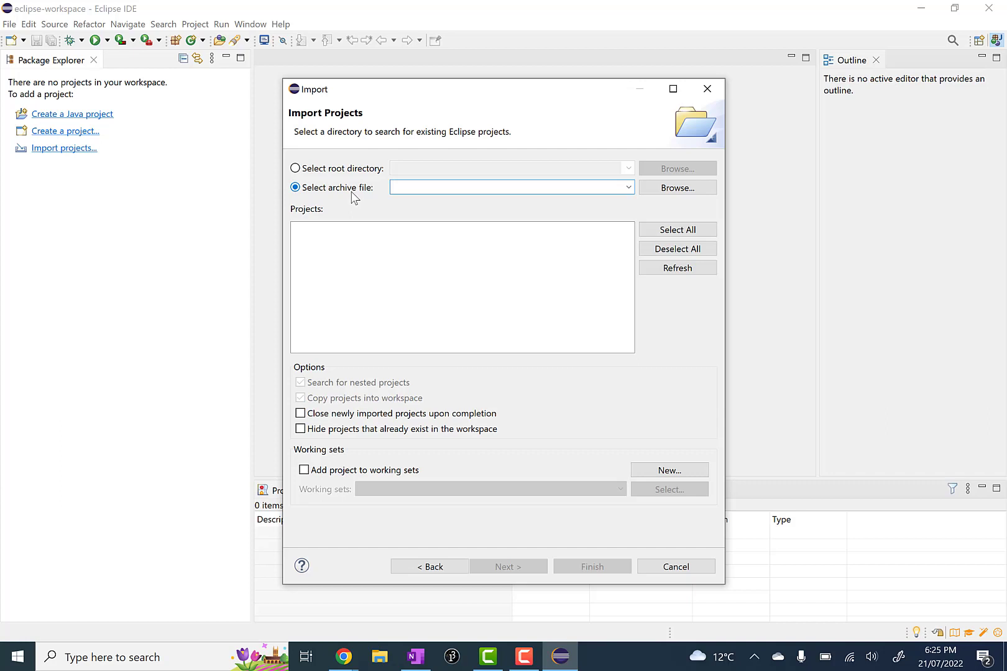
click(668, 194)
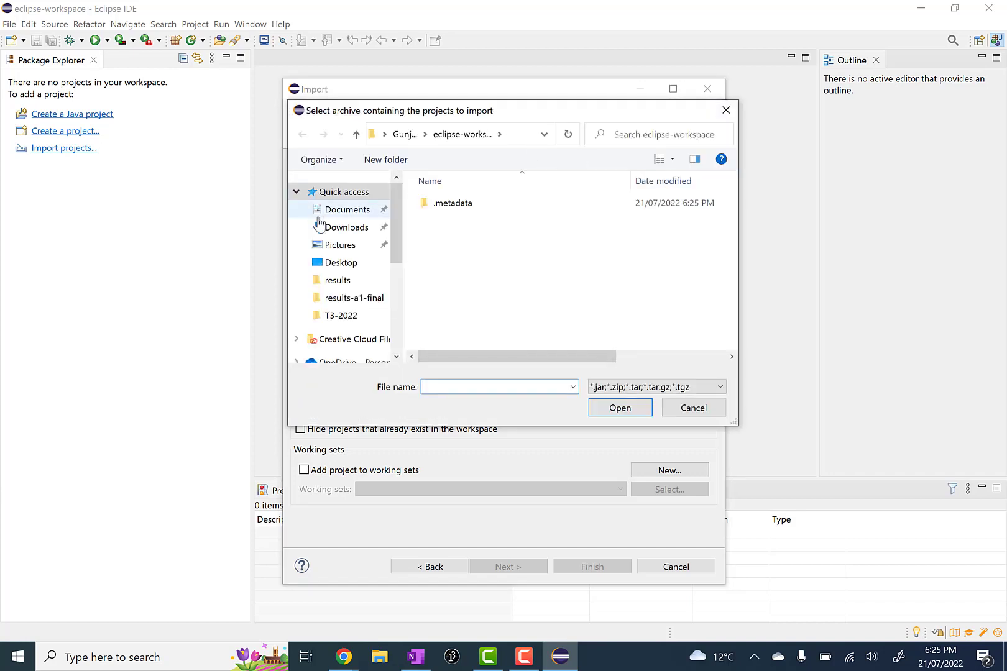
click(357, 230)
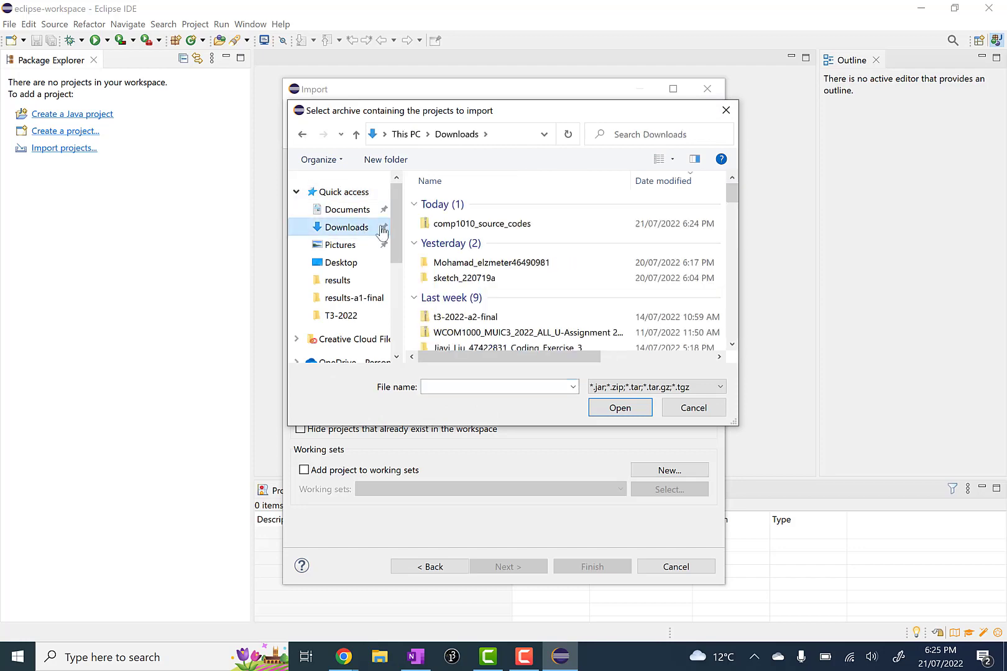
double_click(470, 225)
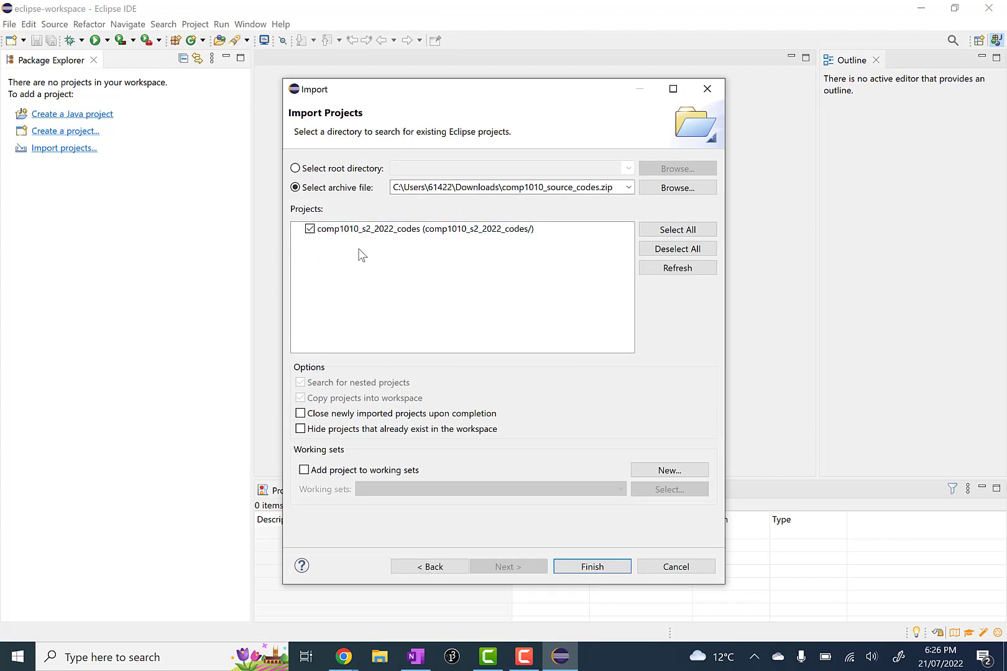
click(593, 567)
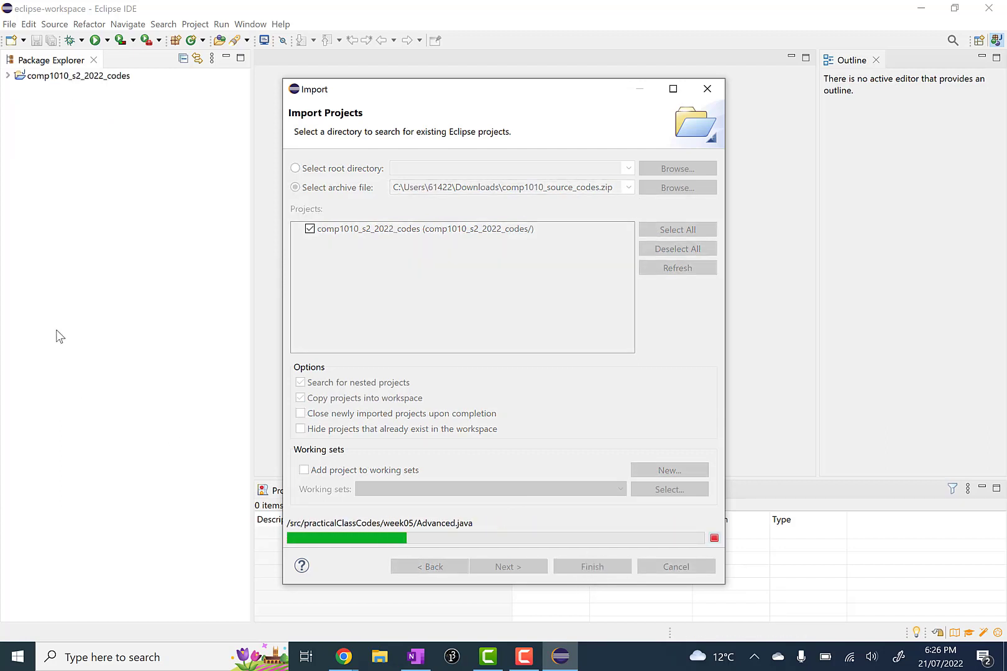
- Expand the comp1010_s2_2022_codes project's src folder and set the package presentation to Hierarchical
click(7, 76)
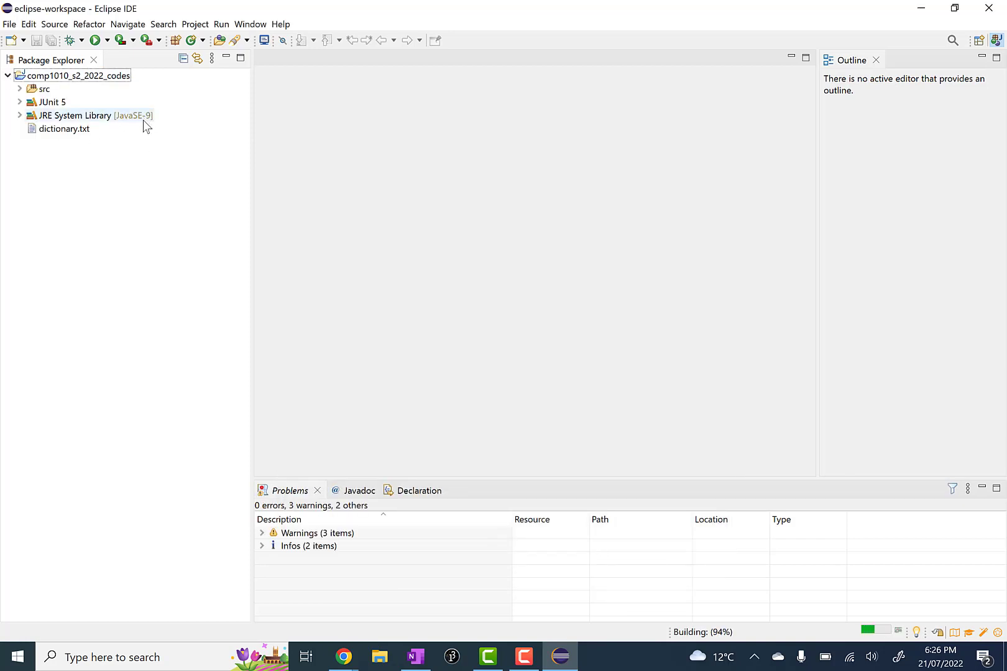
double_click(40, 88)
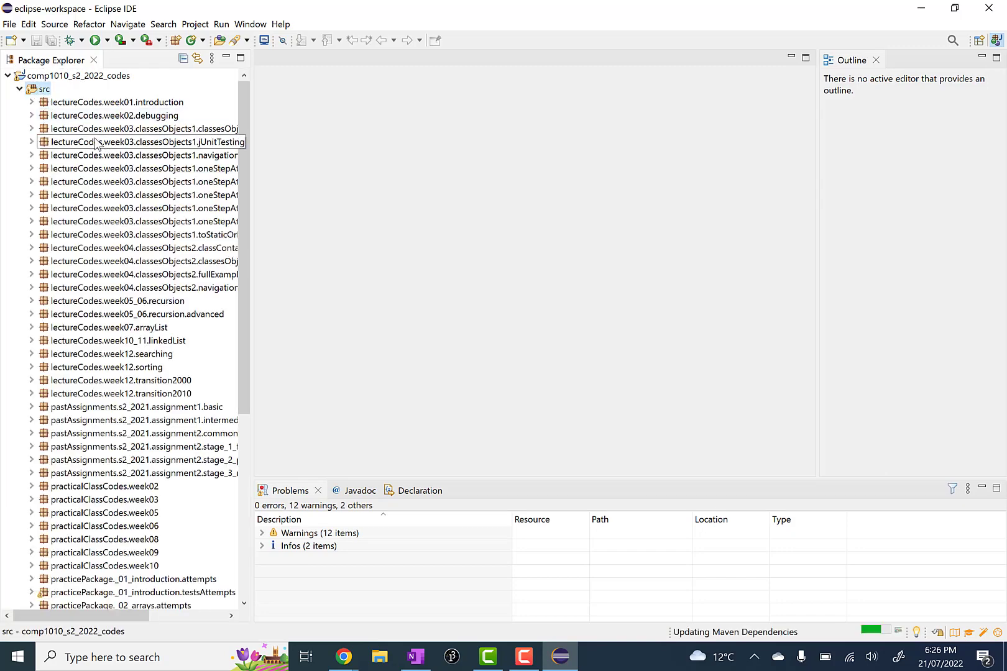
scroll(122, 318, down, 7)
scroll(122, 318, up, 7)
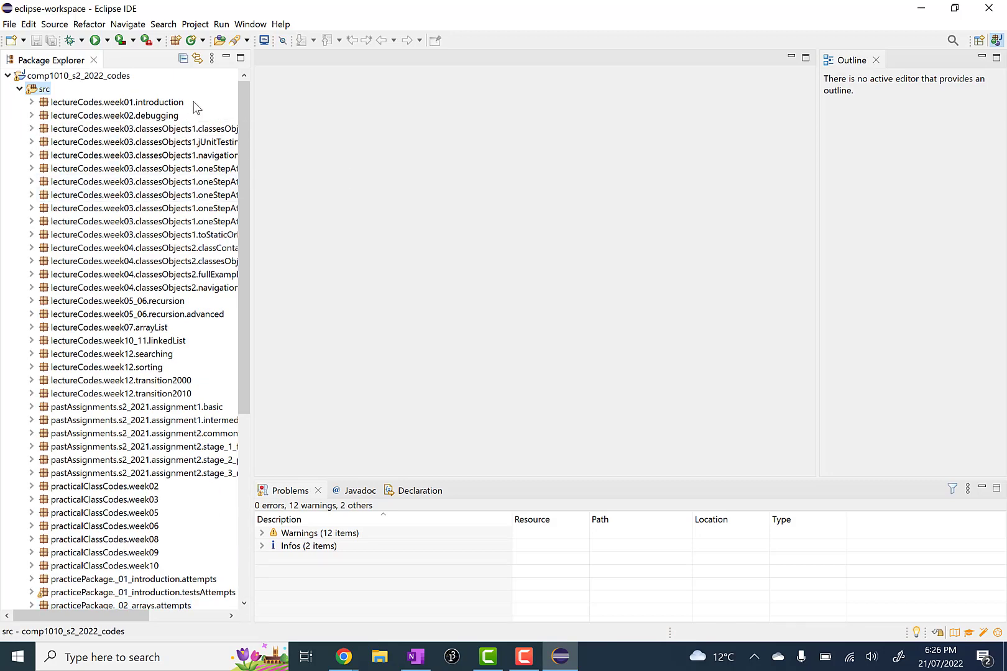
click(212, 59)
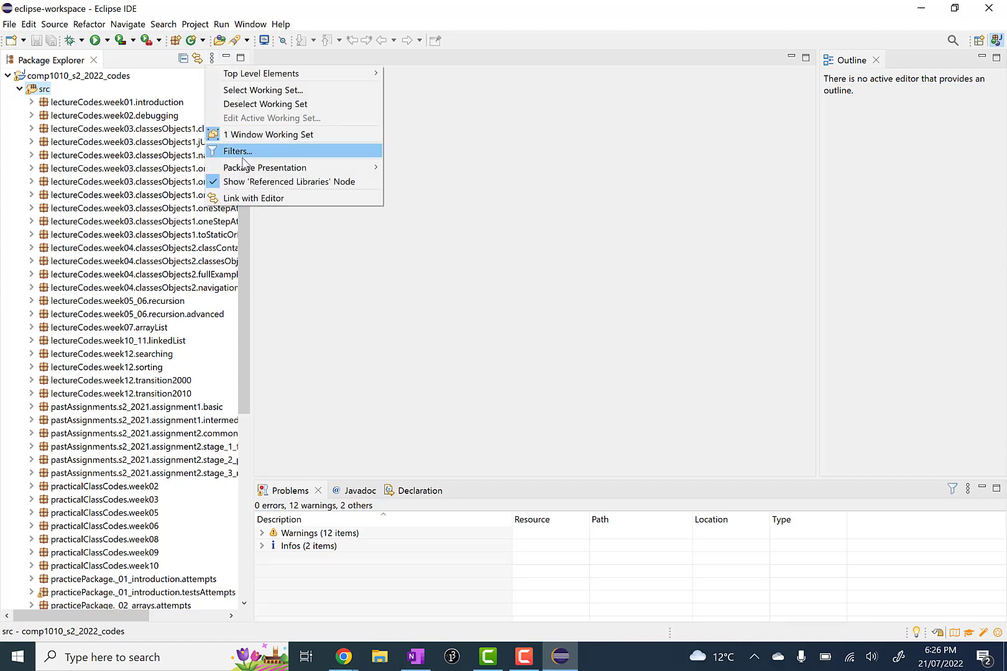
mouse_move(244, 166)
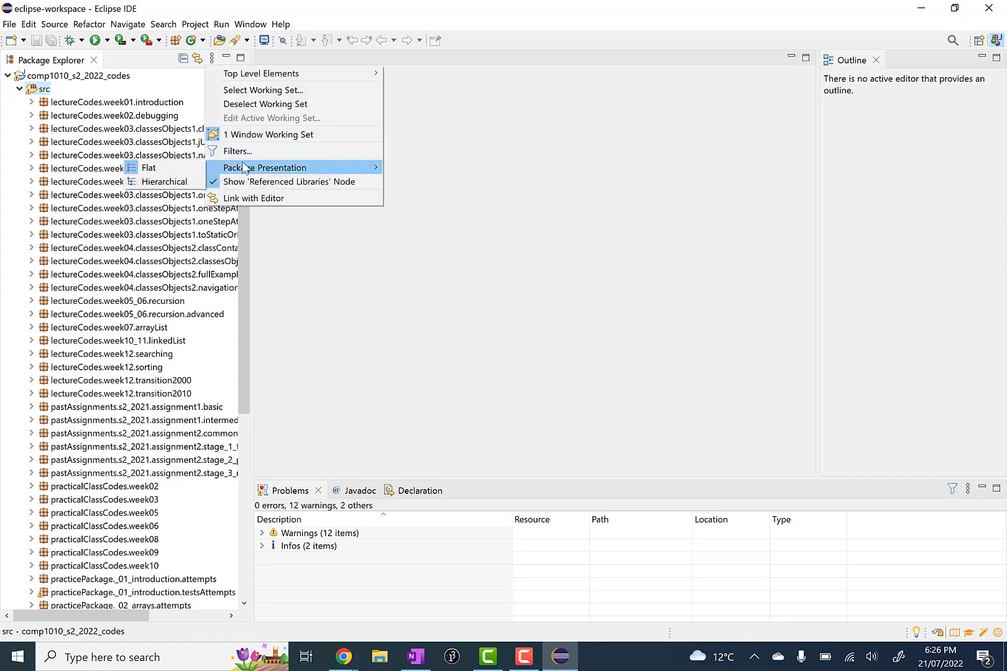
click(154, 184)
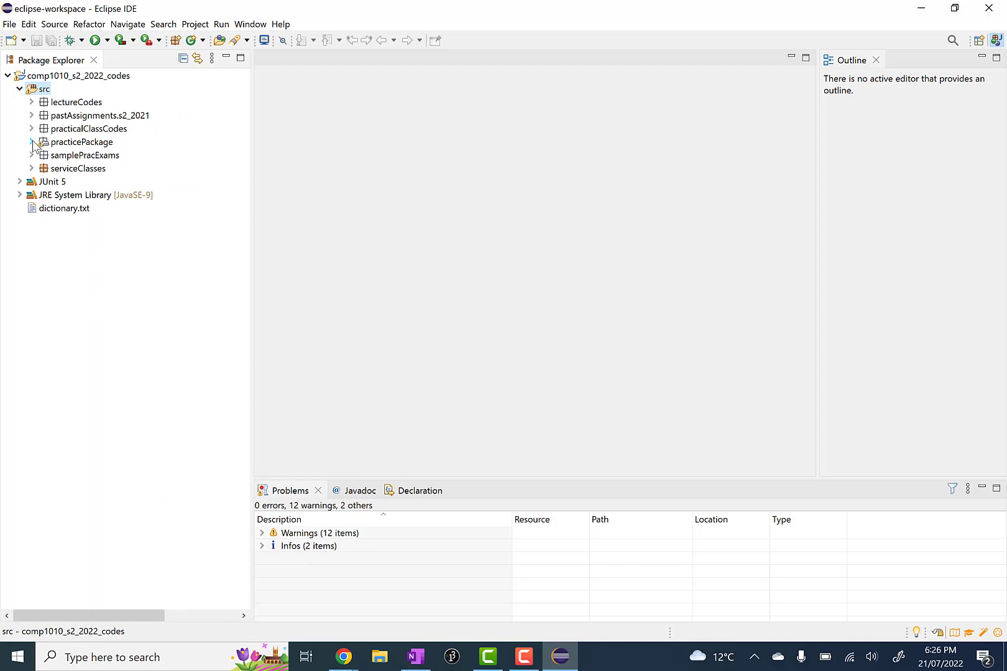
- Expand practicePackage and _01_introduction in src, and select the testsAttempts package with its contents expanded
click(55, 143)
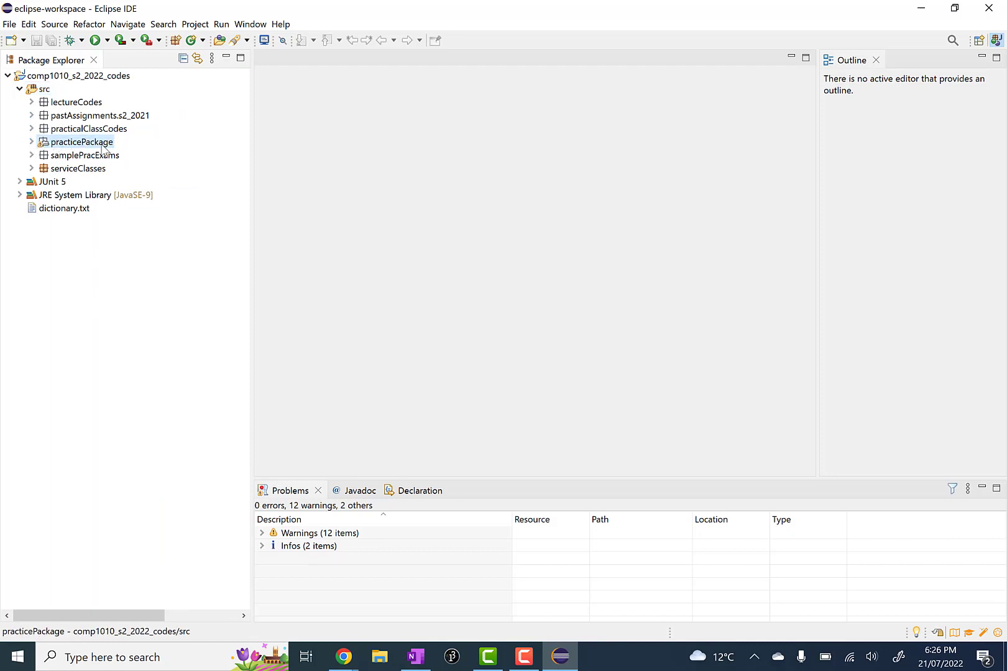
click(32, 142)
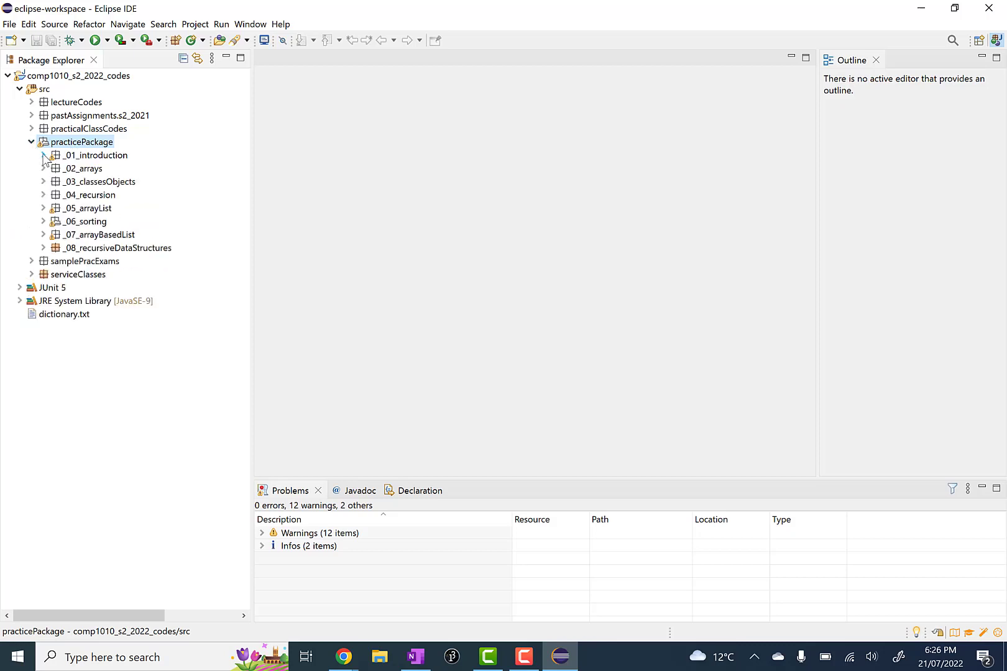
click(43, 155)
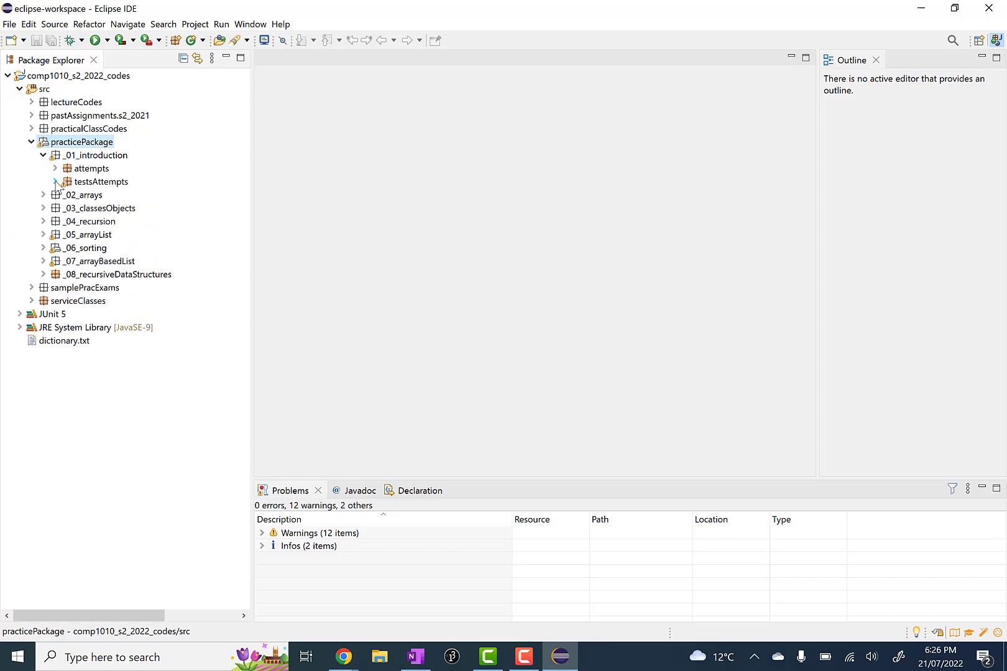
click(56, 182)
click(100, 182)
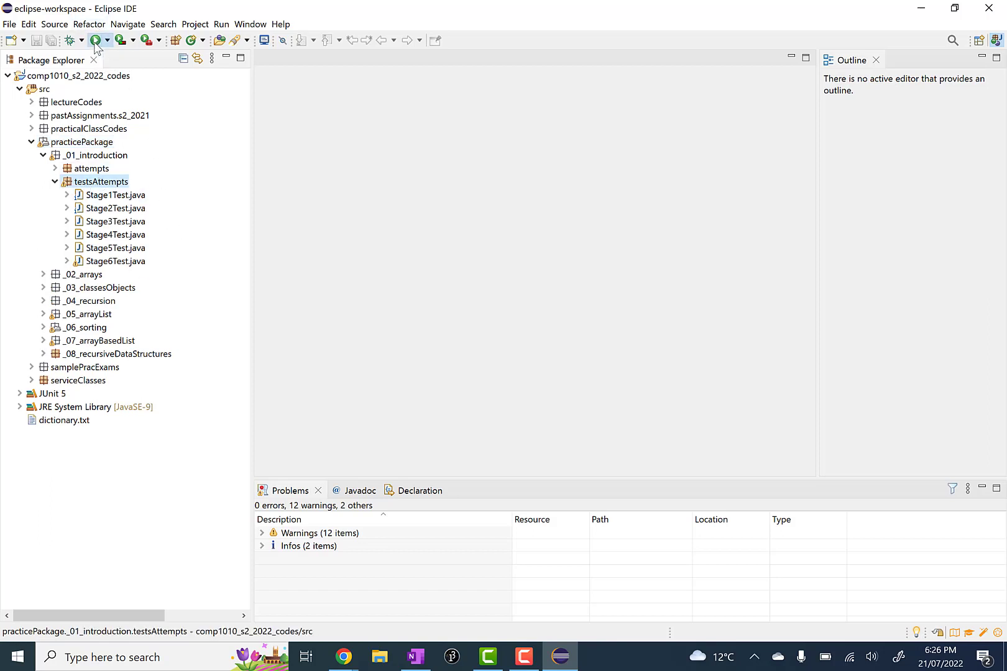
- Run the testsAttempts package as a JUnit Test and allow Eclipse through the Windows firewall on private networks
click(95, 41)
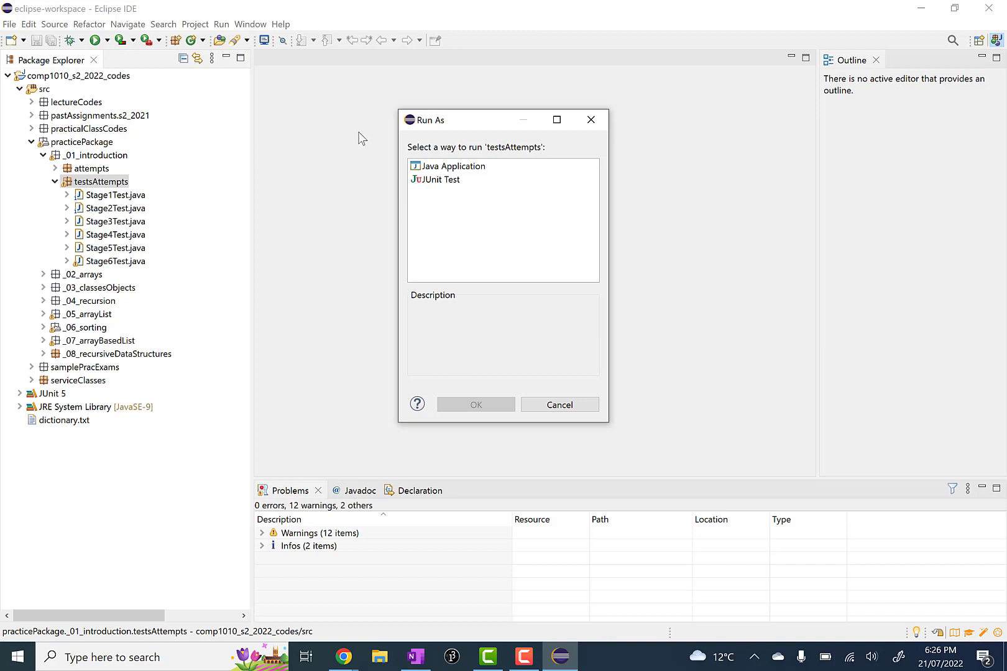
key(Escape)
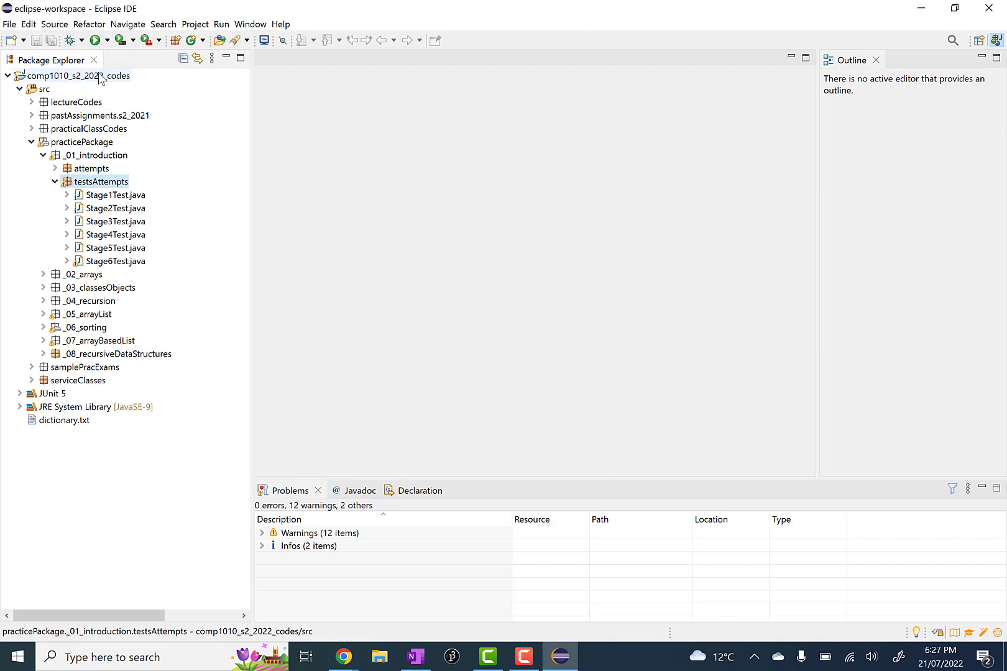
click(95, 41)
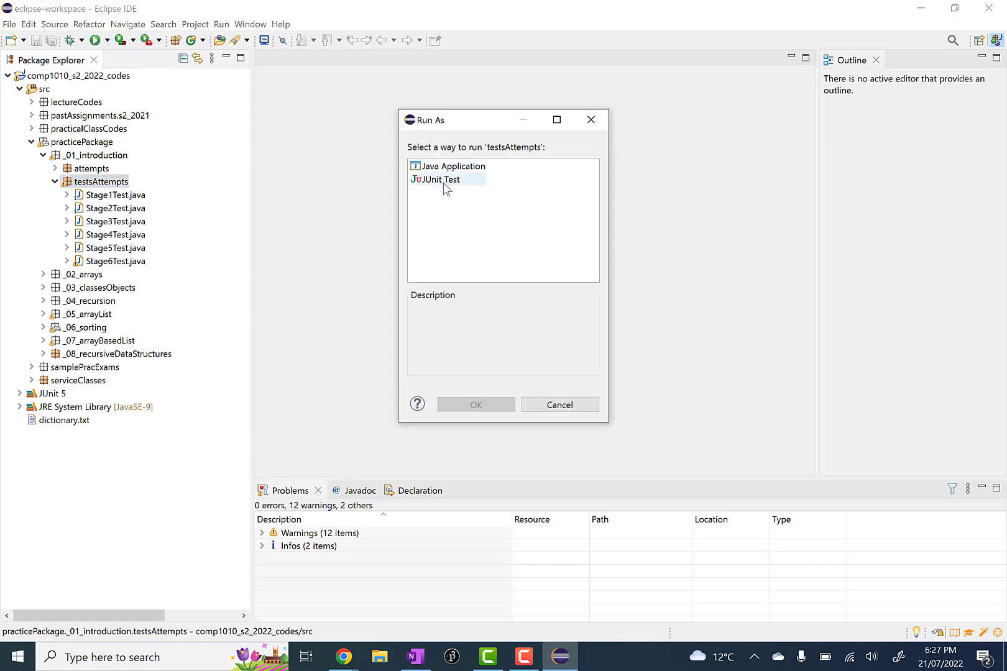
click(445, 180)
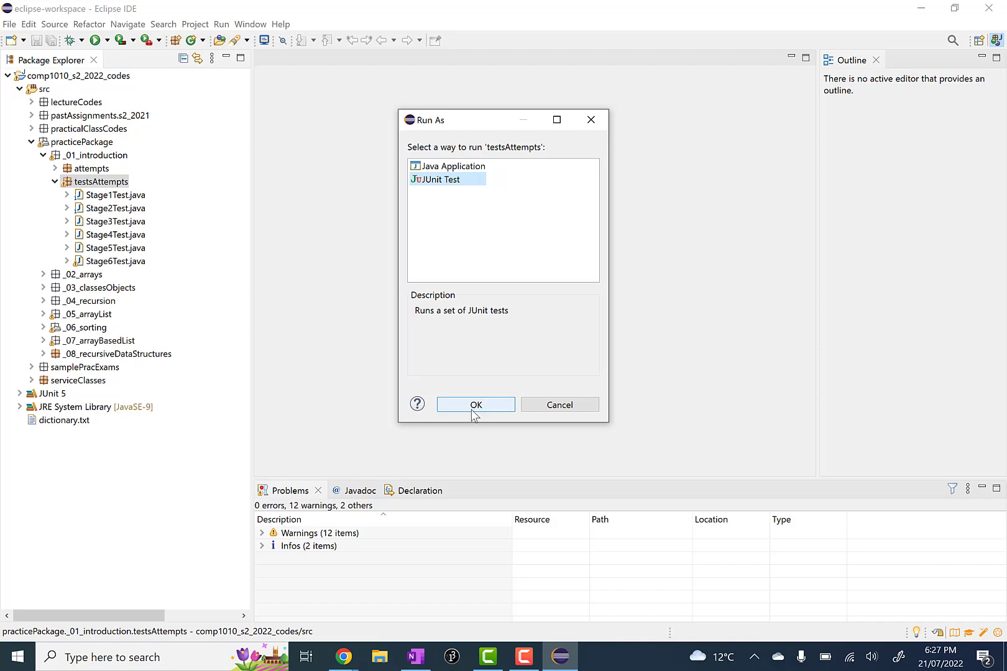
click(472, 410)
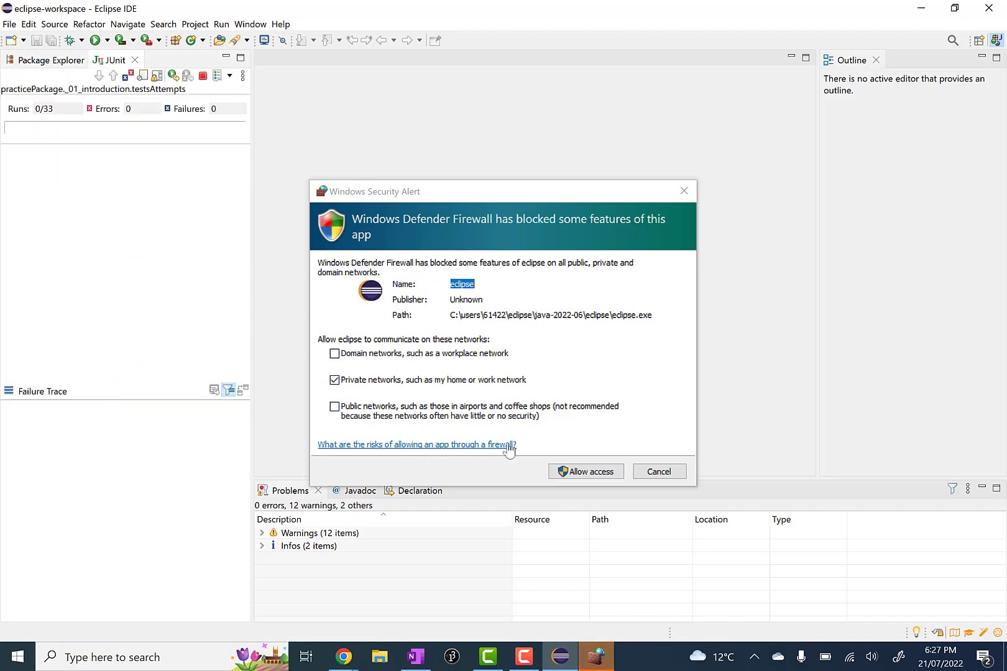
click(593, 473)
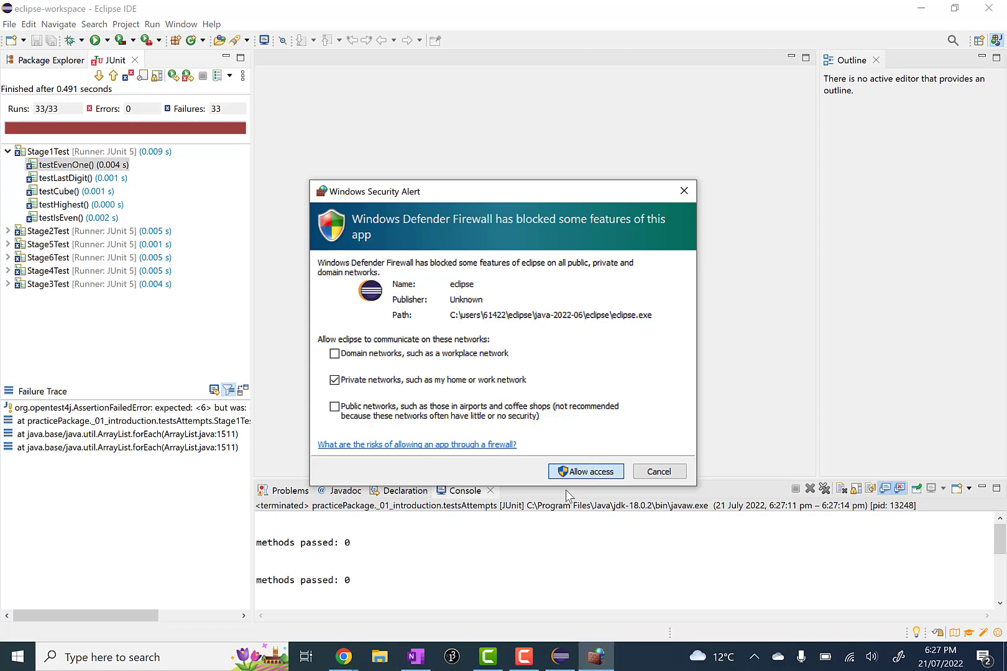
click(584, 473)
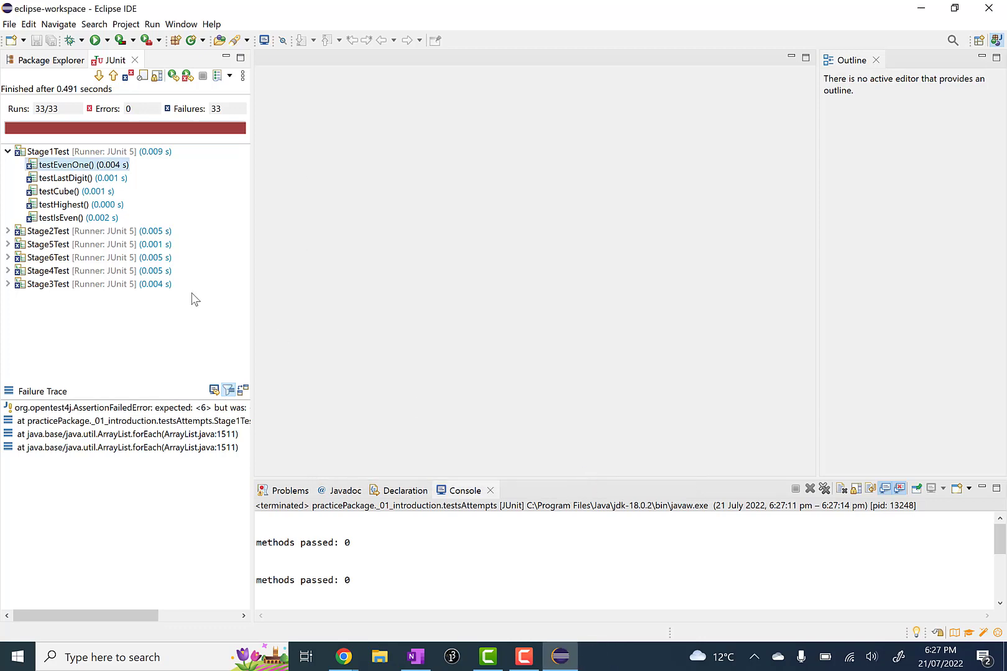
- Collapse the Stage1Test results and open Stage1.java from the attempts package of _01_introduction
click(8, 151)
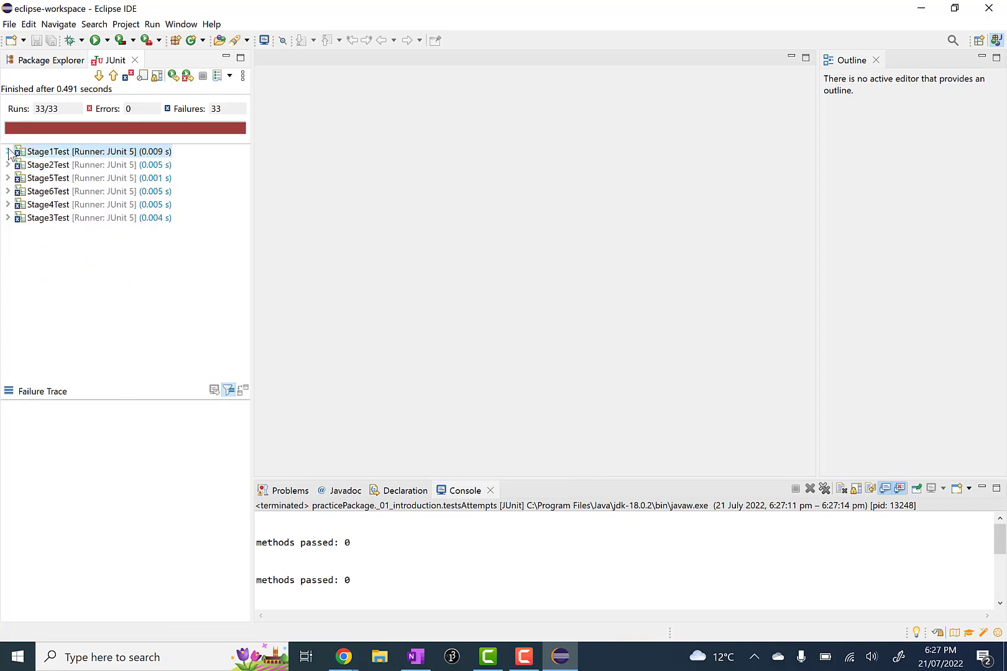
click(46, 62)
double_click(92, 168)
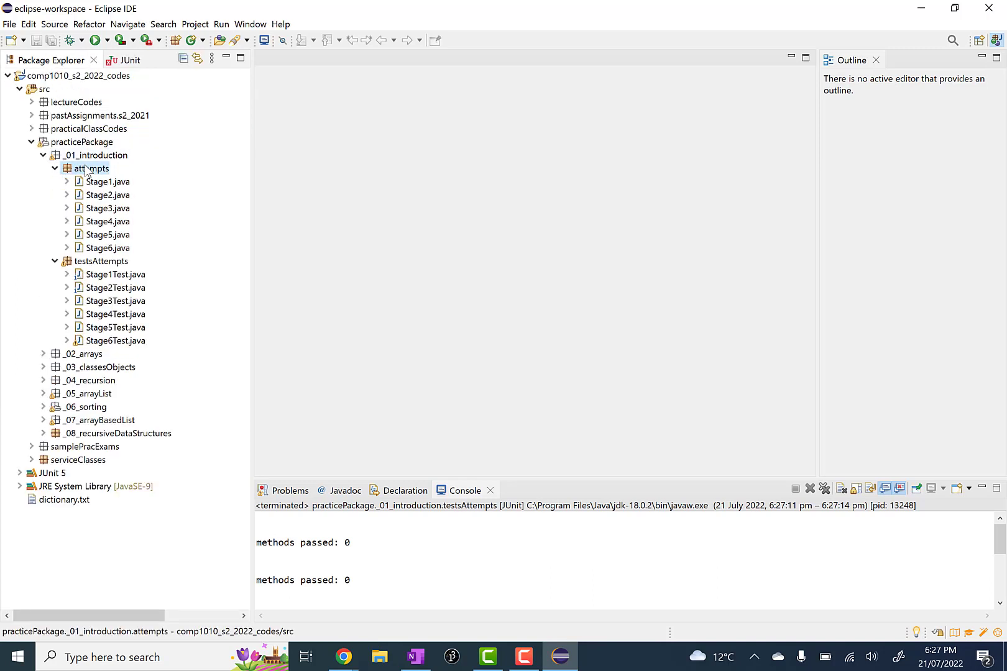
double_click(104, 182)
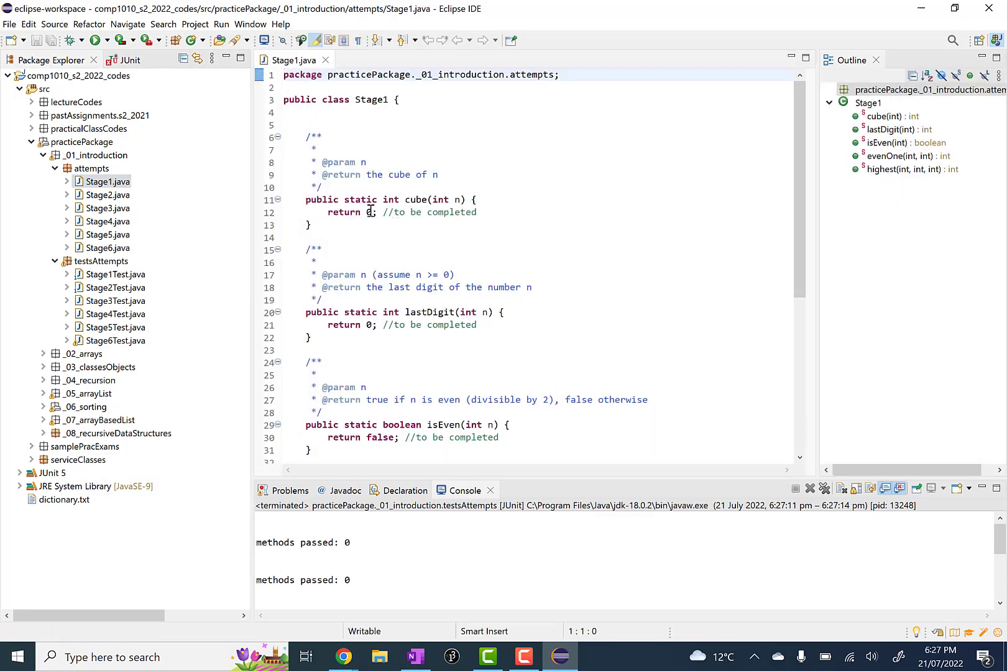
- Make the cube method in Stage1.java return n*n*n instead of the placeholder, and save the file
click(370, 212)
double_click(367, 212)
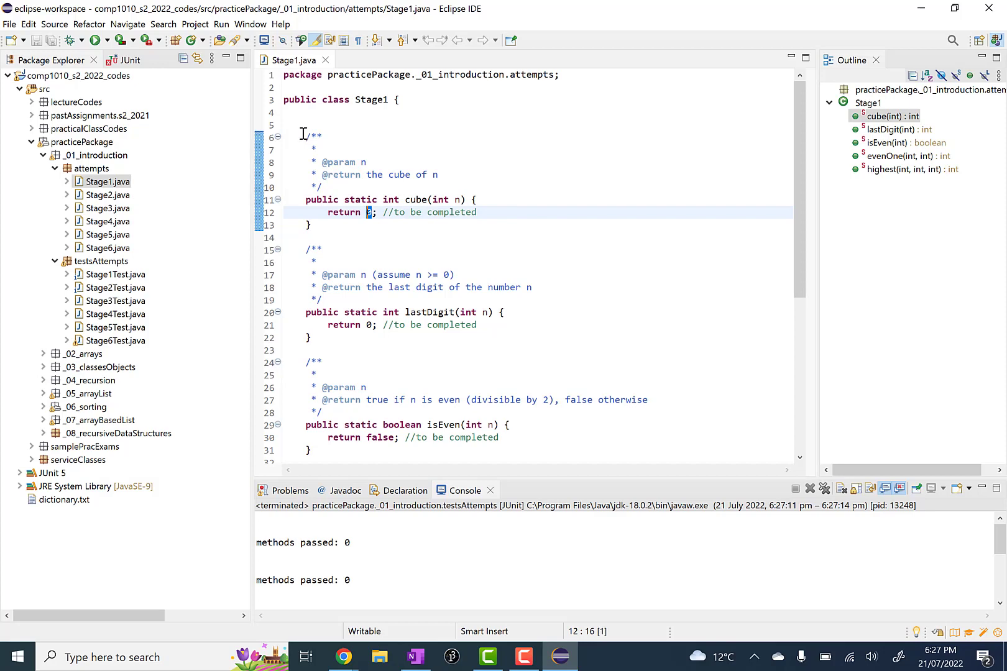
drag(303, 134, 445, 176)
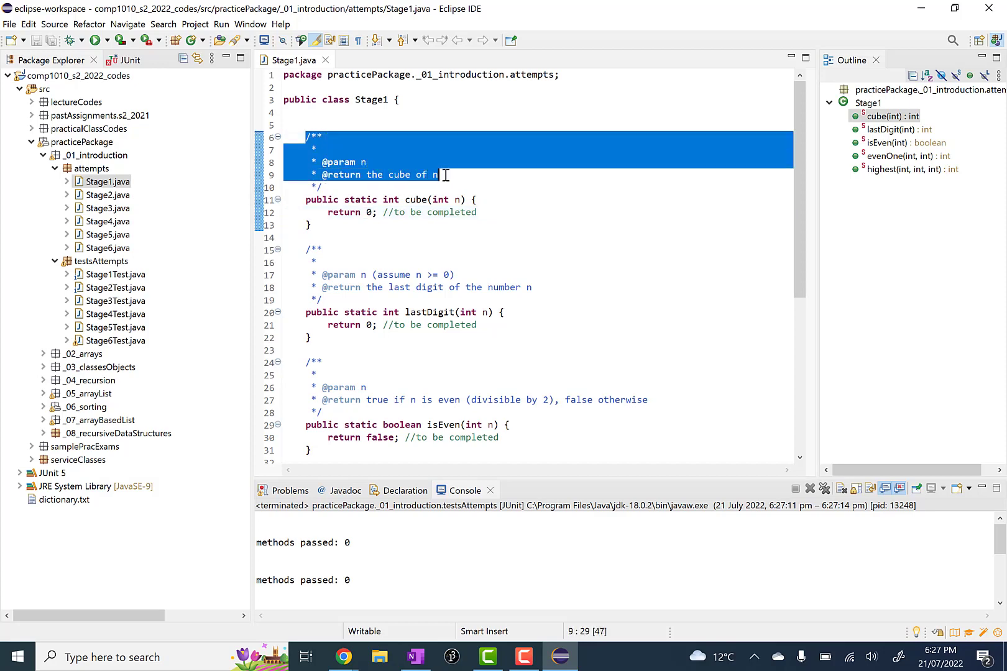
click(367, 212)
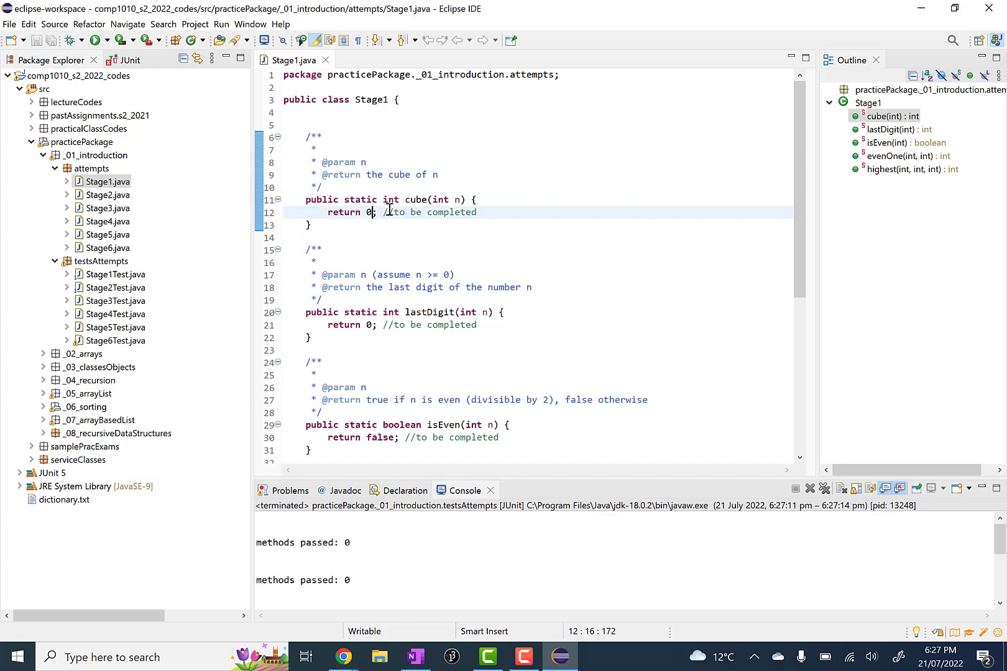
key(BackSpace)
text(n*n*n)
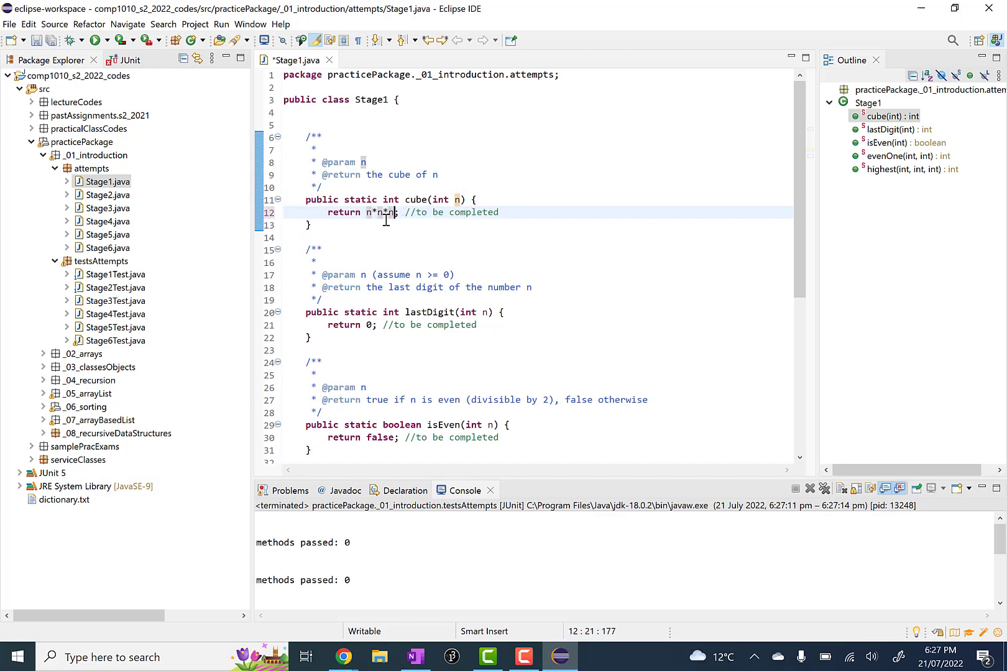
key(ctrl+s)
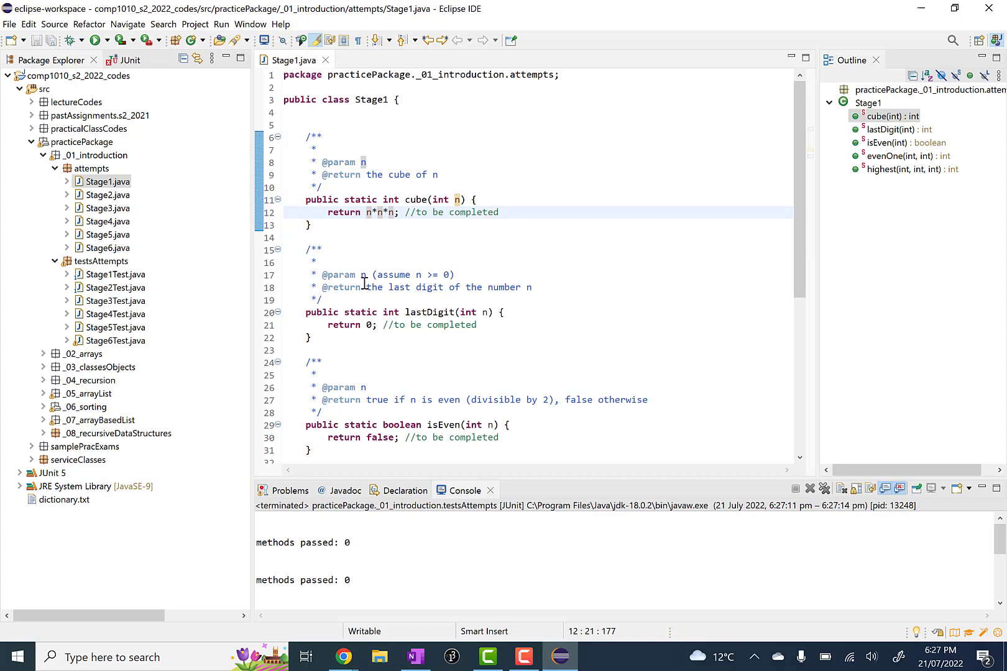
- Run the JUnit tests of the whole testsAttempts package and select the testCube result under Stage1Test
click(103, 263)
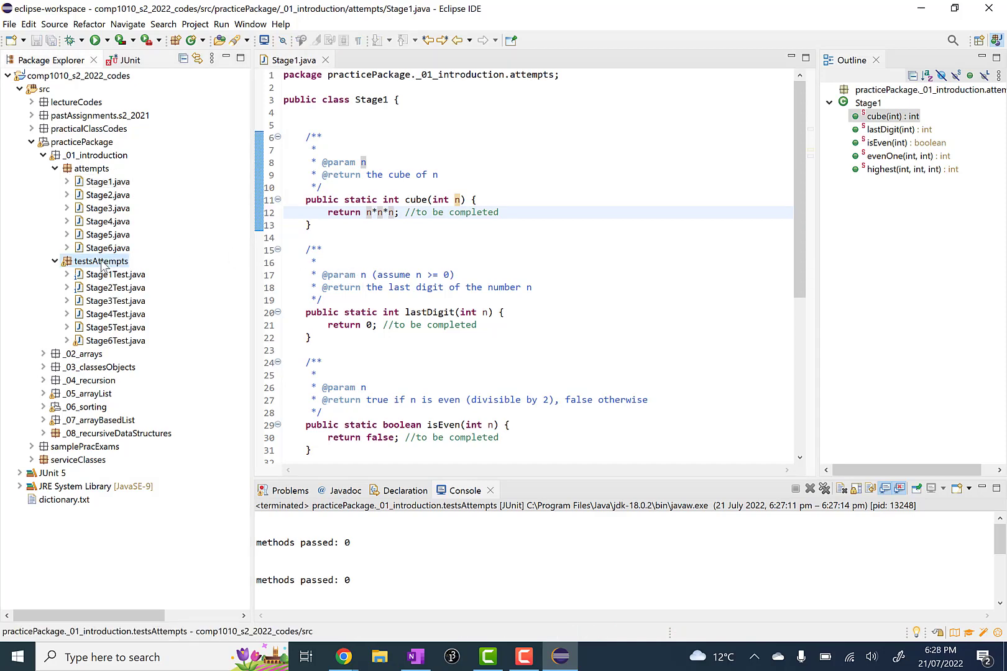
click(94, 41)
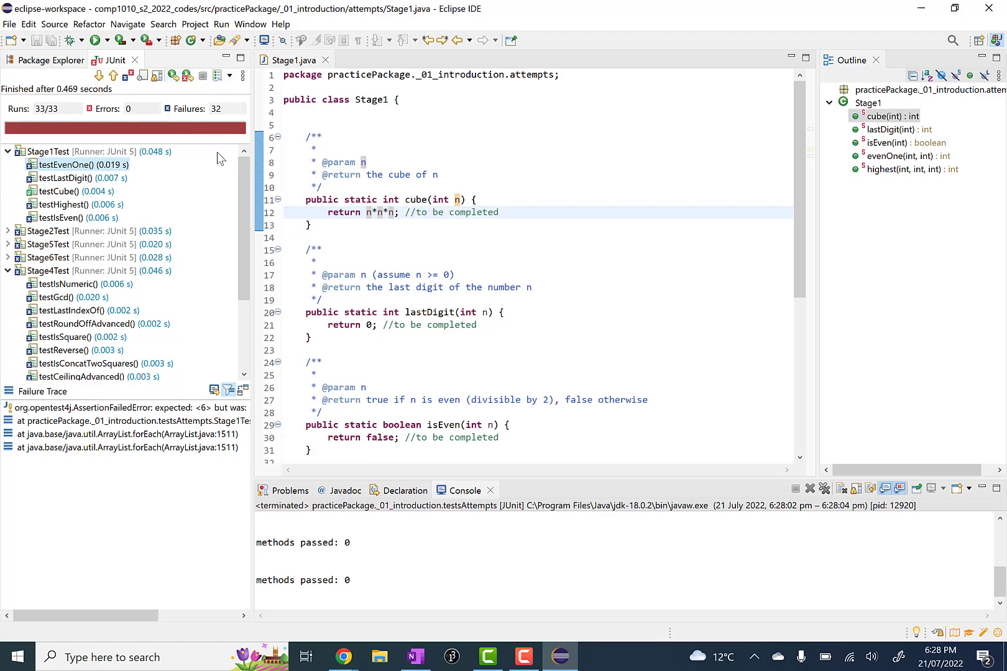
click(81, 191)
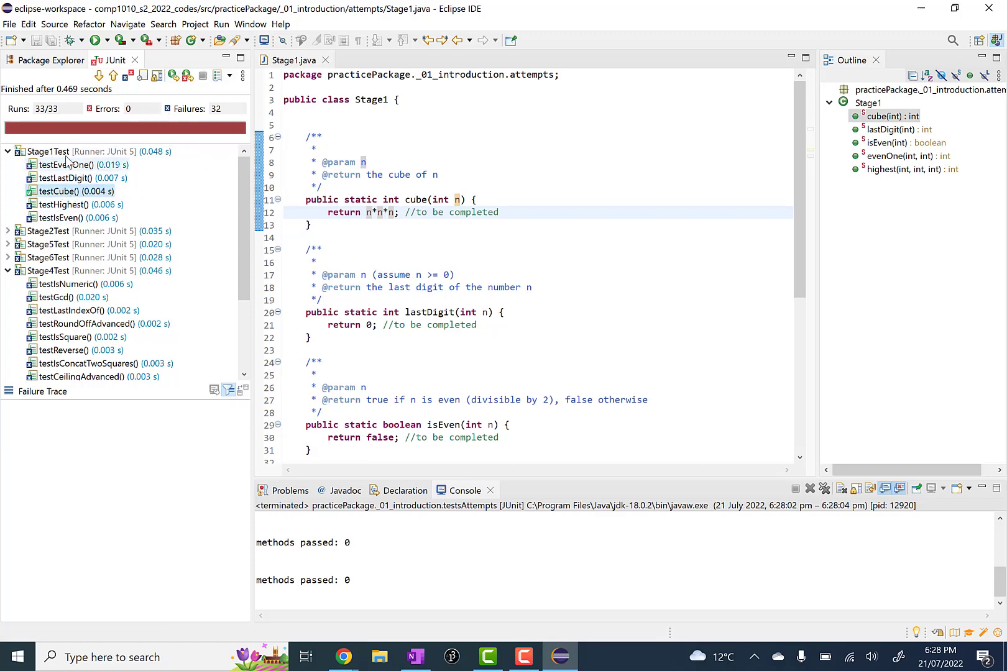
- Open Stage1Test.java from the testsAttempts package and run only its testCube method as a JUnit test
click(60, 62)
click(110, 277)
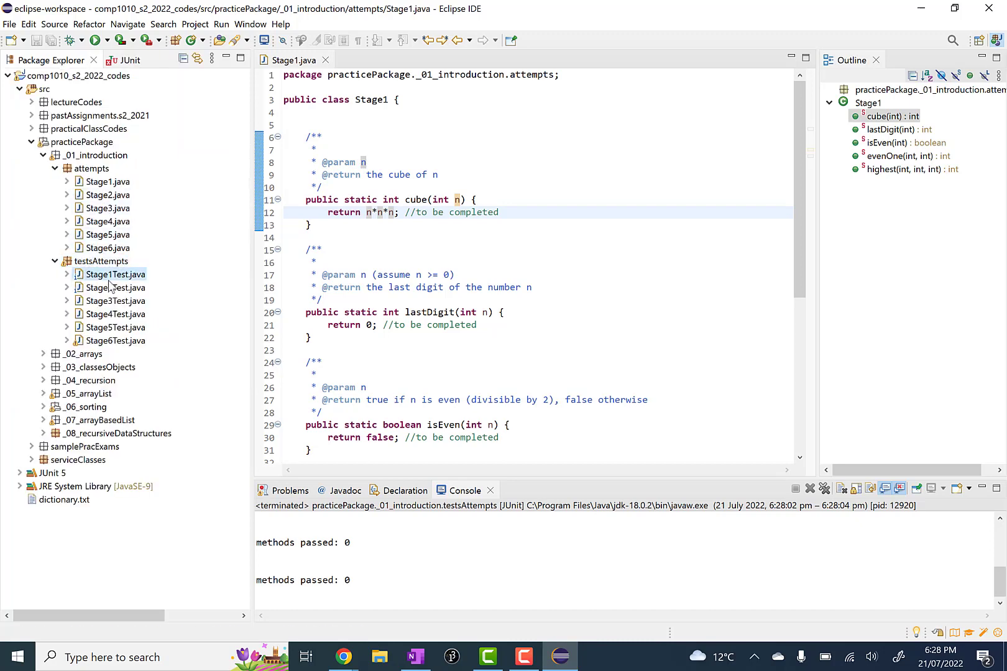
double_click(110, 276)
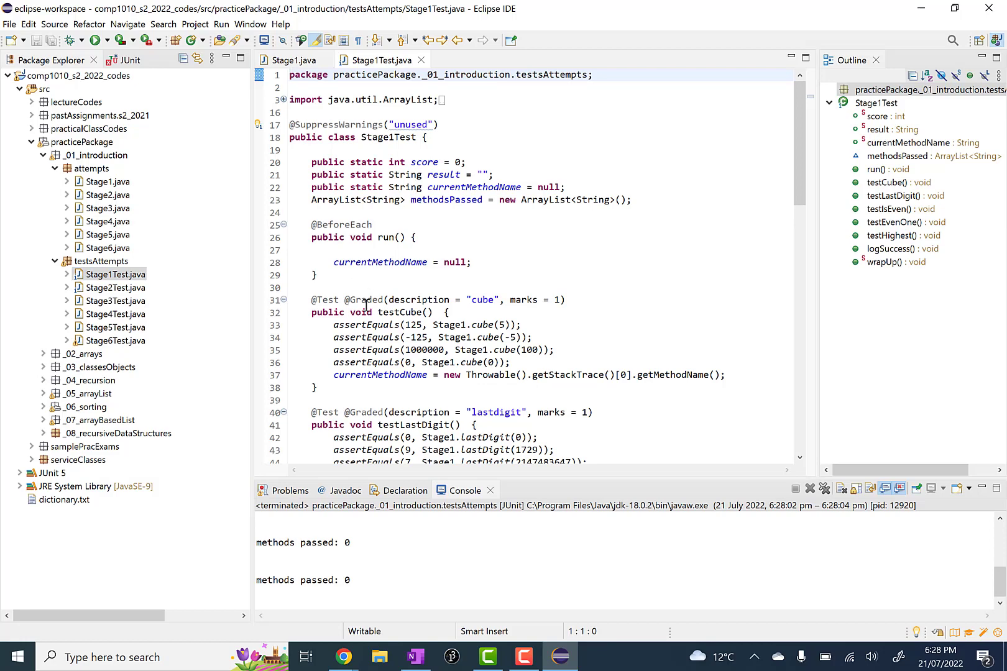
double_click(401, 313)
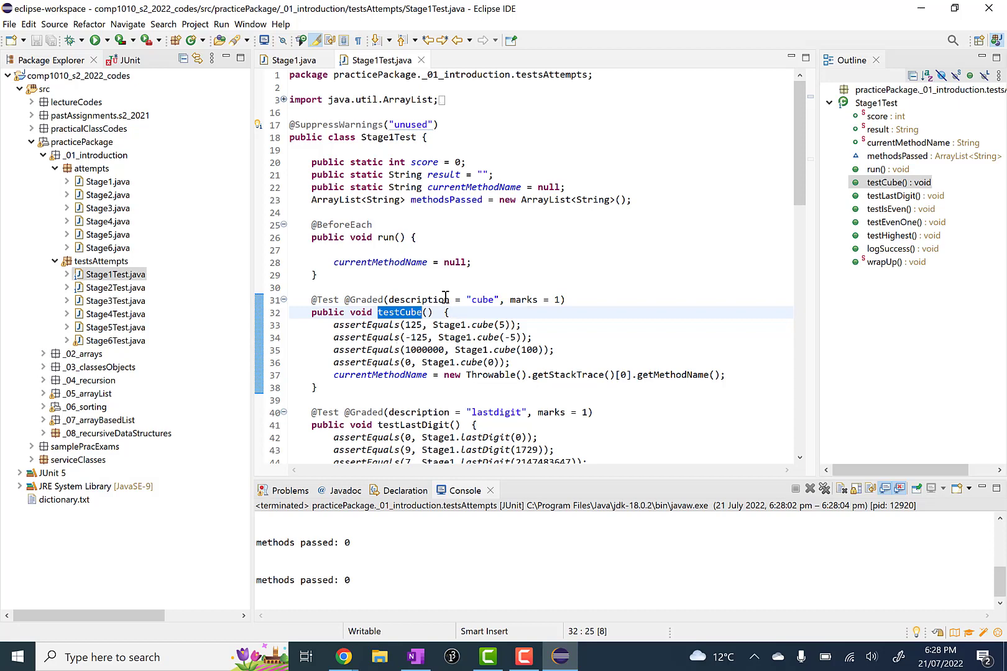
click(95, 40)
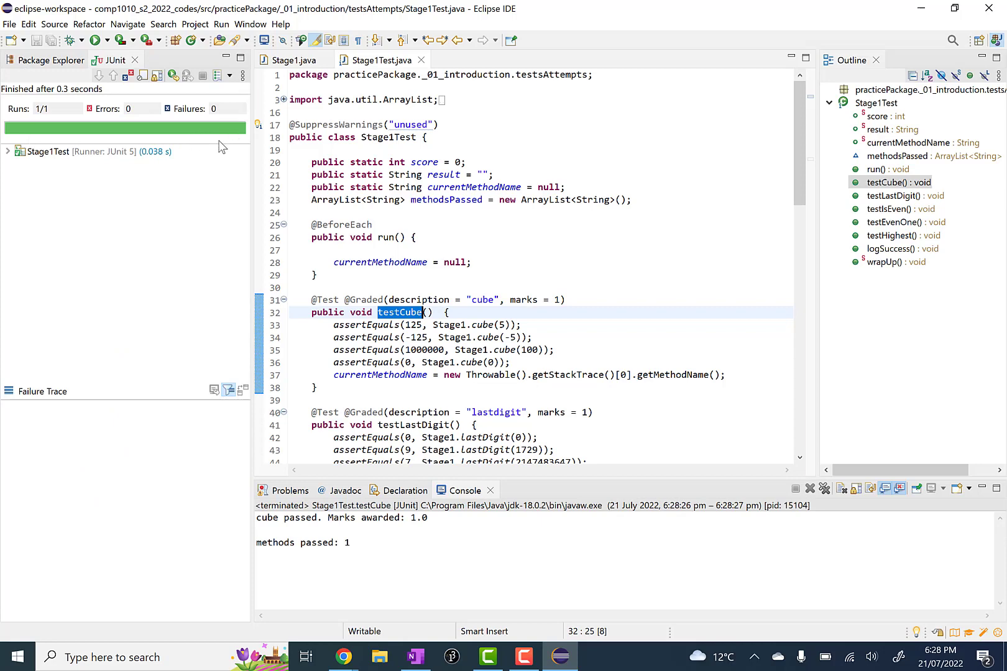
- Collapse the testsAttempts package in the project tree and rerun all of its JUnit tests
click(54, 61)
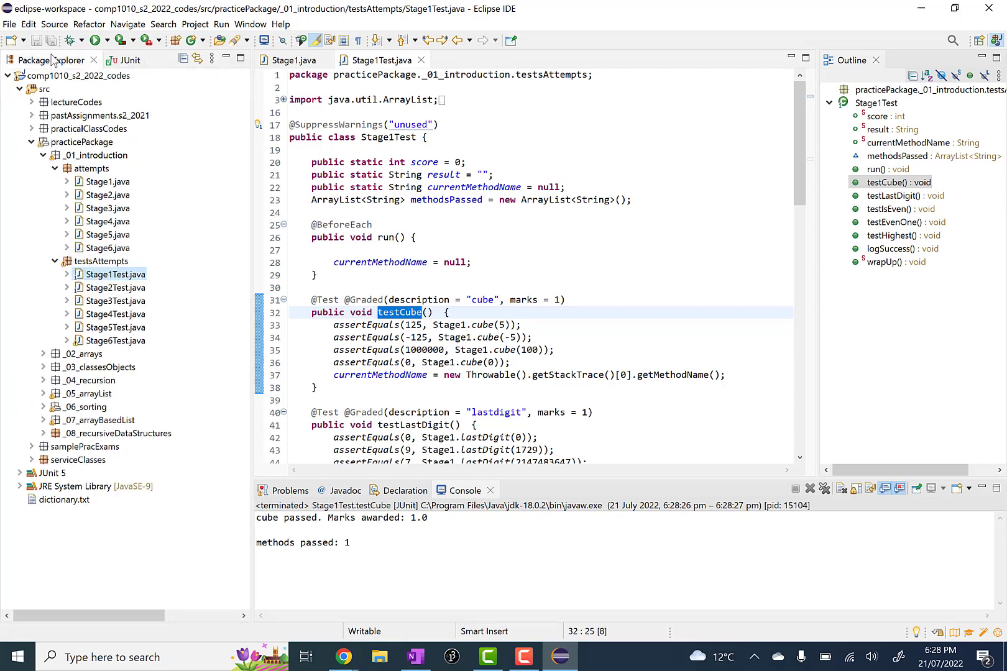
double_click(107, 263)
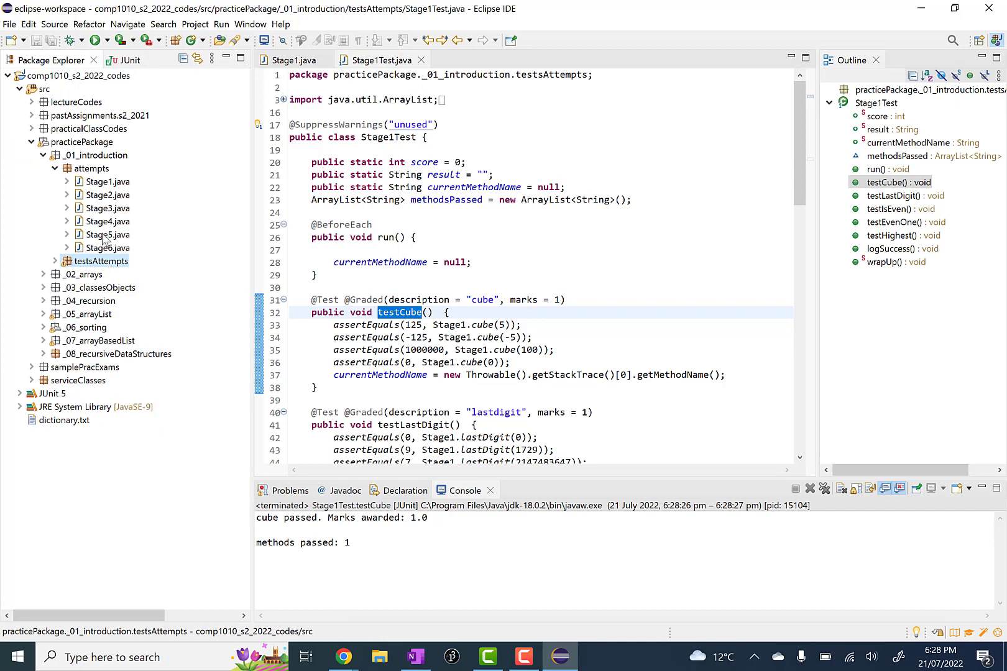
click(96, 40)
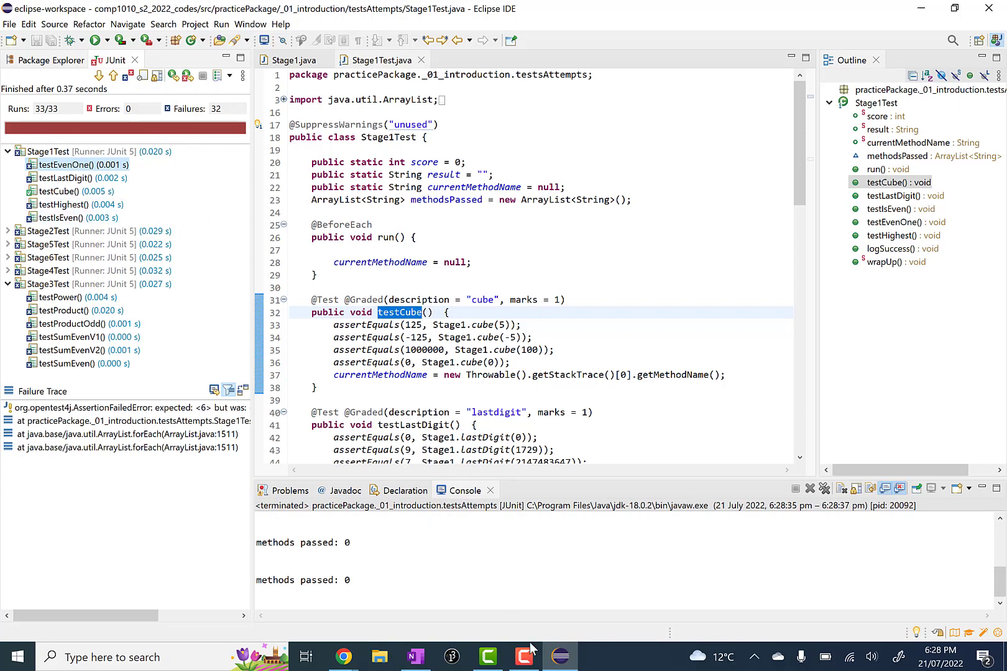
mouse_move(524, 658)
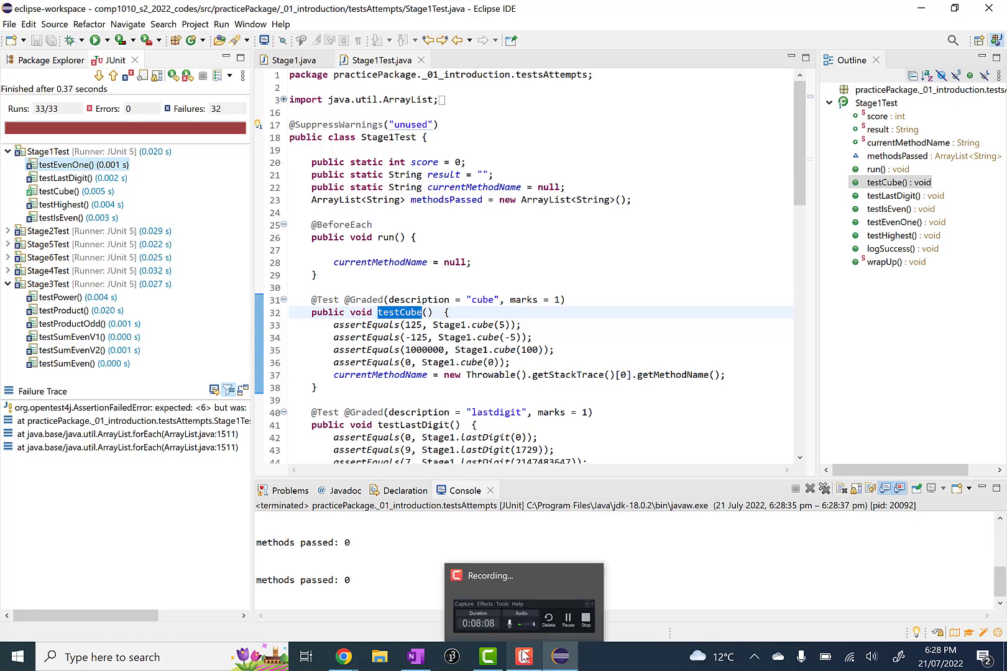
click(523, 656)
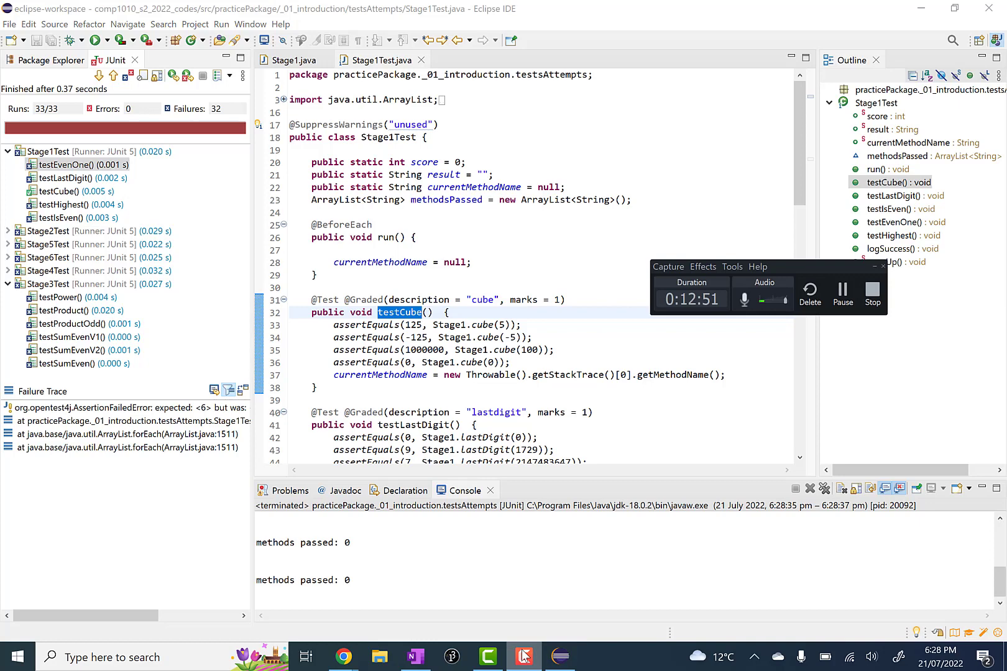